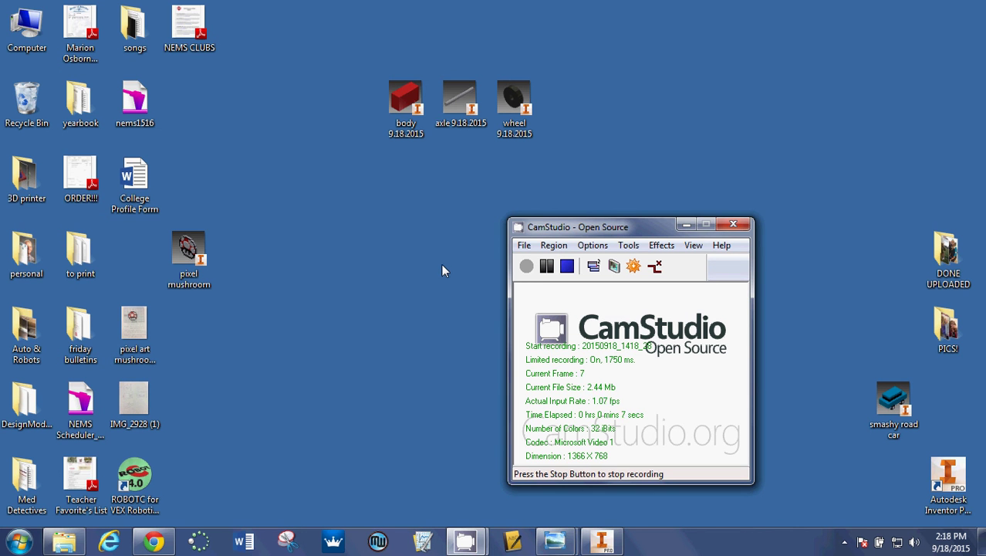
Select the body, axle and wheel part files together on the Desktop.
left_click_drag(362, 37, 546, 149)
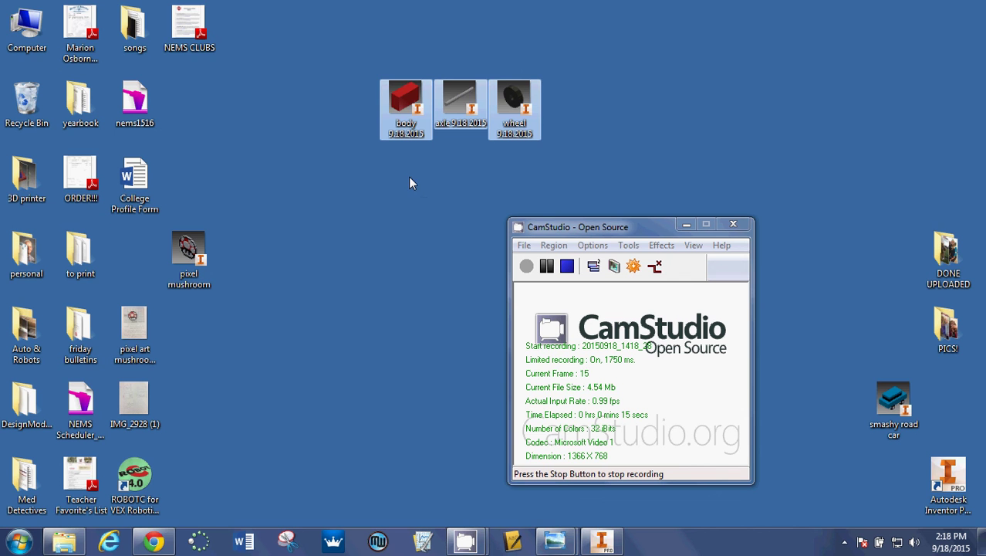
left_click(361, 94)
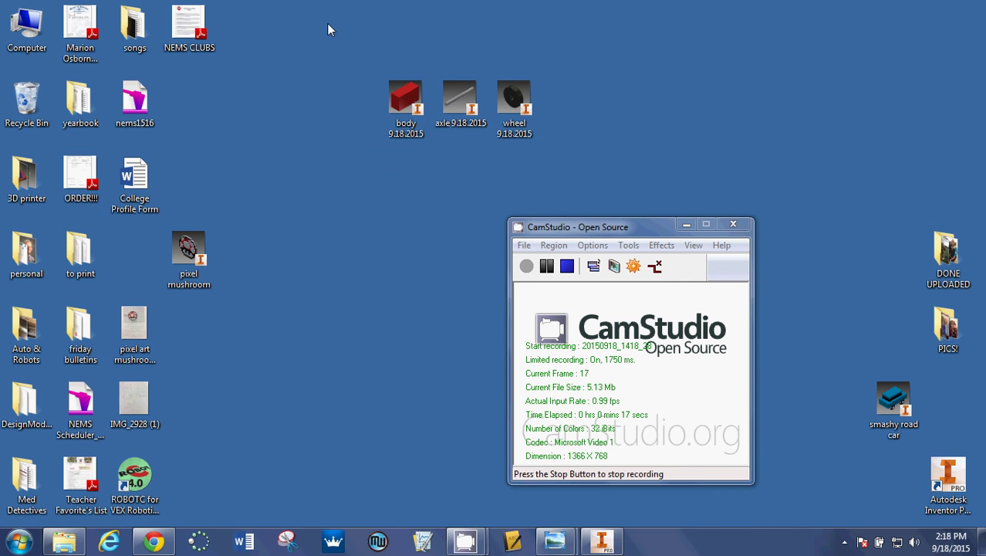
left_click_drag(328, 24, 614, 180)
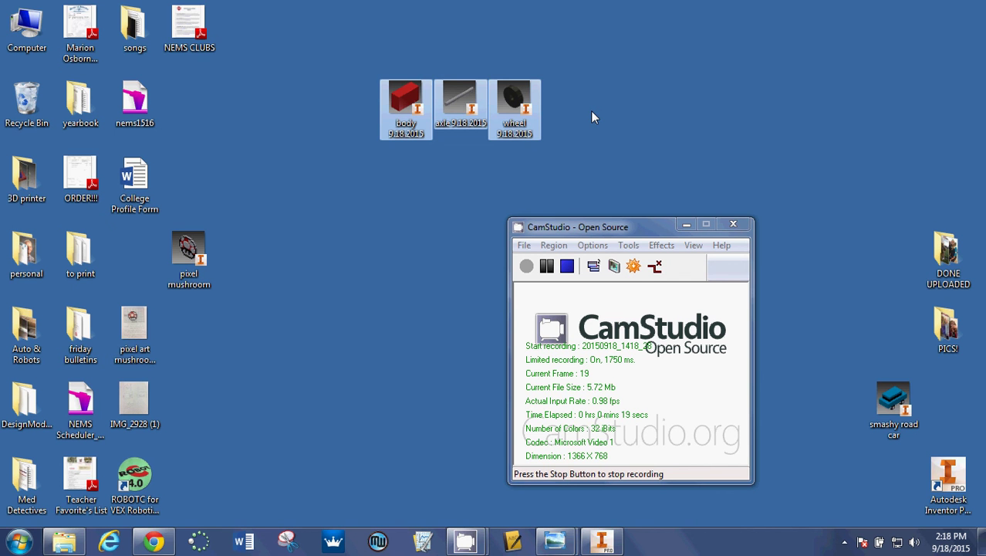
left_click(284, 22)
left_click_drag(284, 21, 681, 175)
left_click_drag(336, 33, 677, 180)
Start a new Standard assembly and browse the Desktop to place a component.
left_click(603, 543)
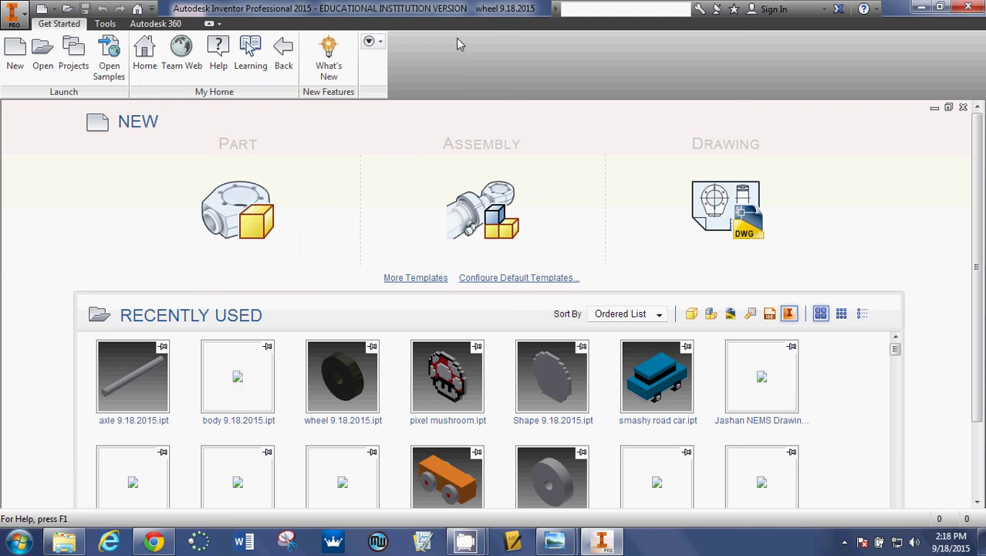
left_click(475, 214)
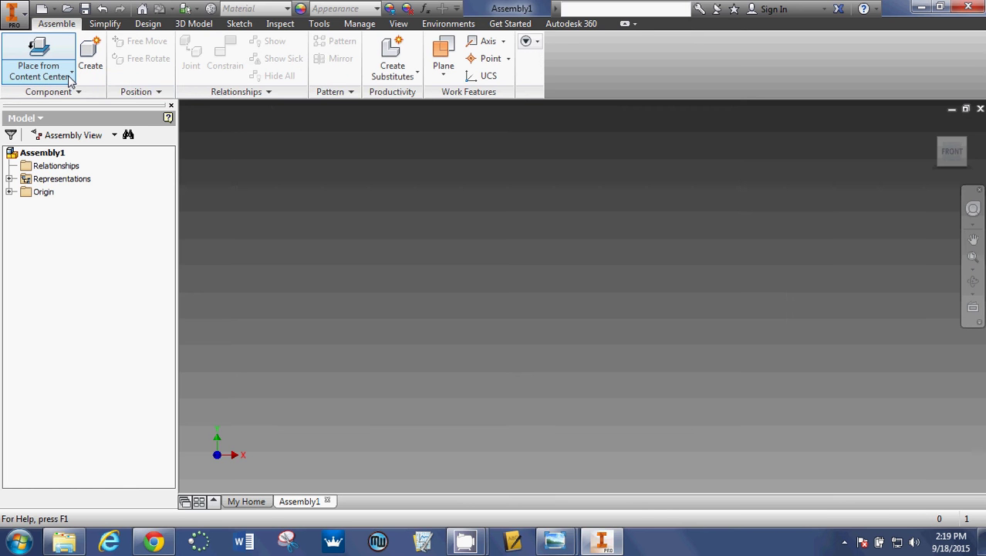
left_click(71, 77)
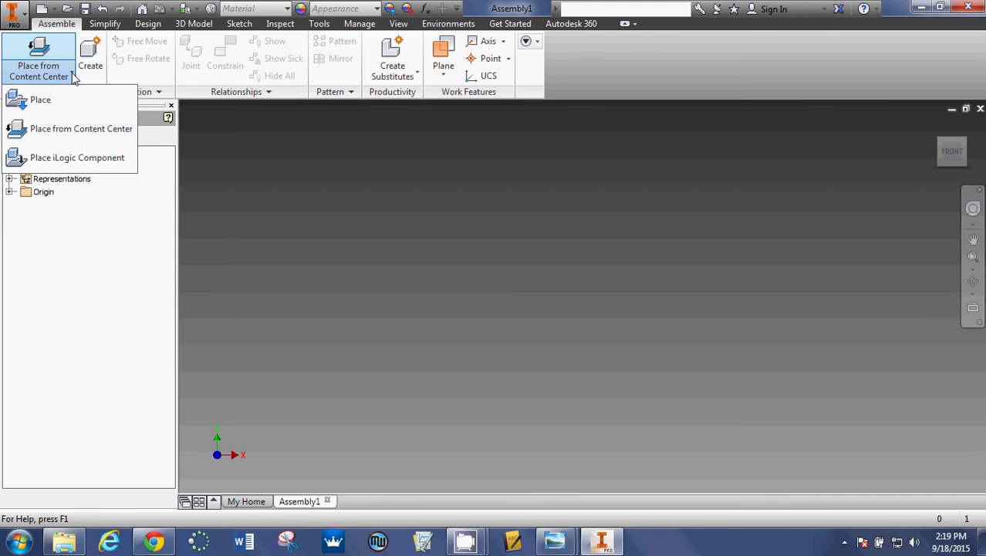
left_click(41, 100)
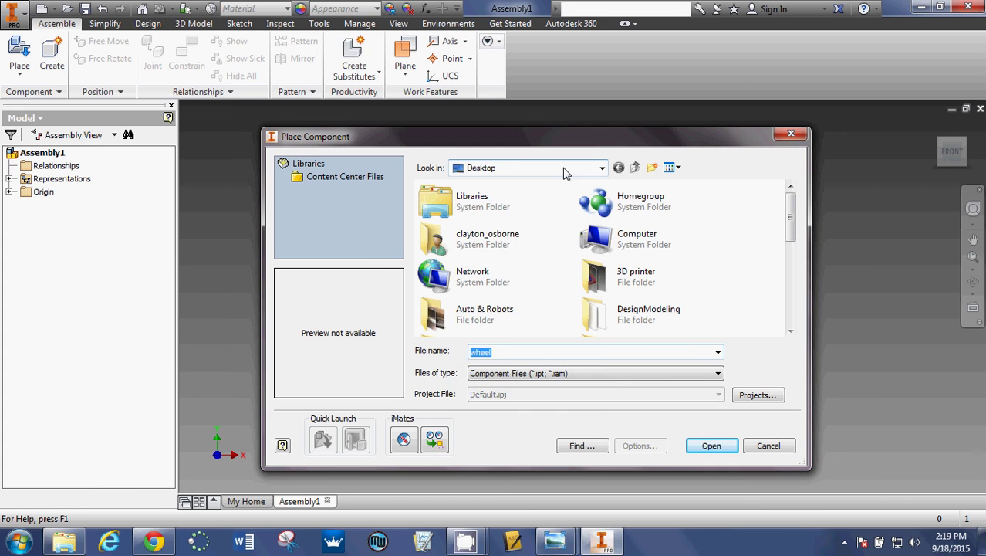
left_click(602, 169)
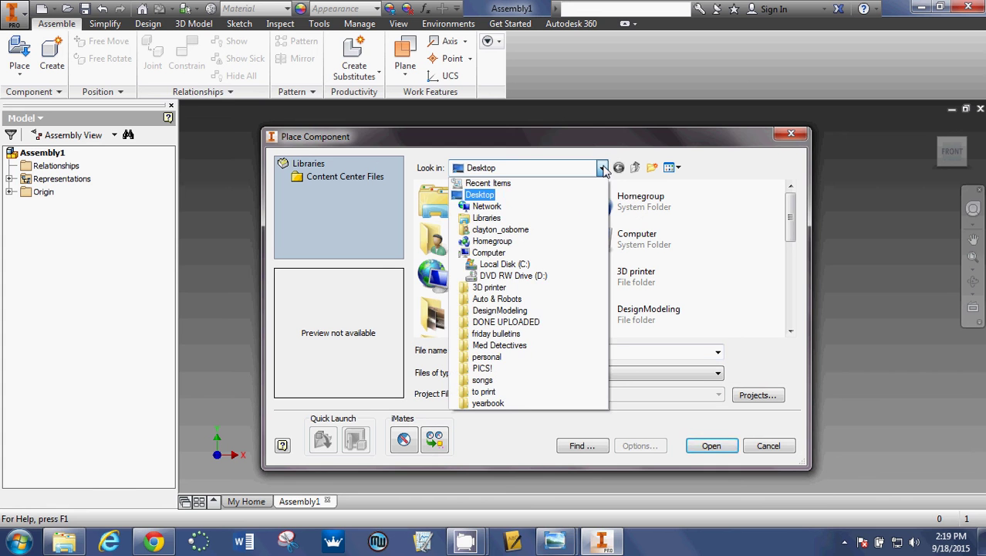
left_click(559, 196)
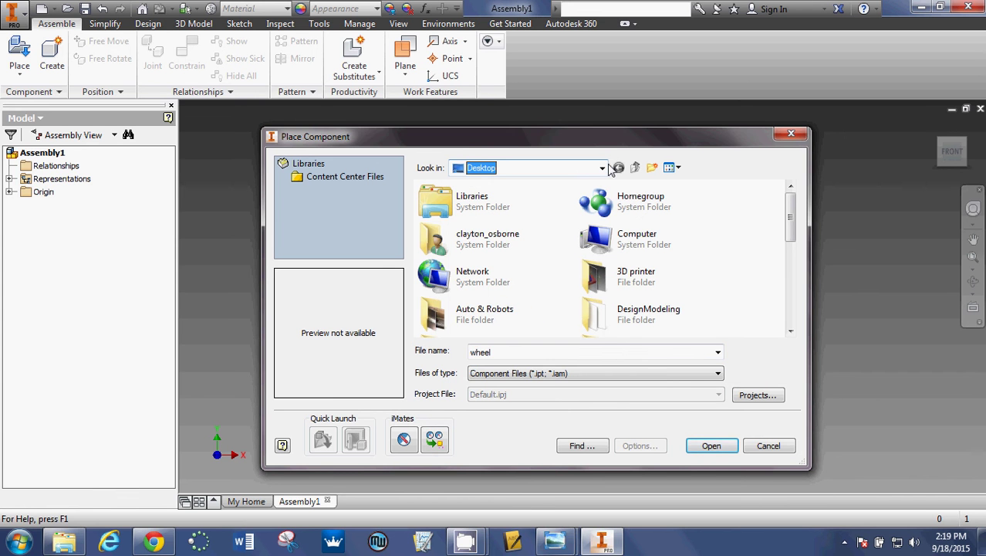
left_click(603, 169)
left_click(598, 167)
Place two instances of axle 9.18.2015 in the assembly.
left_click_drag(792, 207, 795, 294)
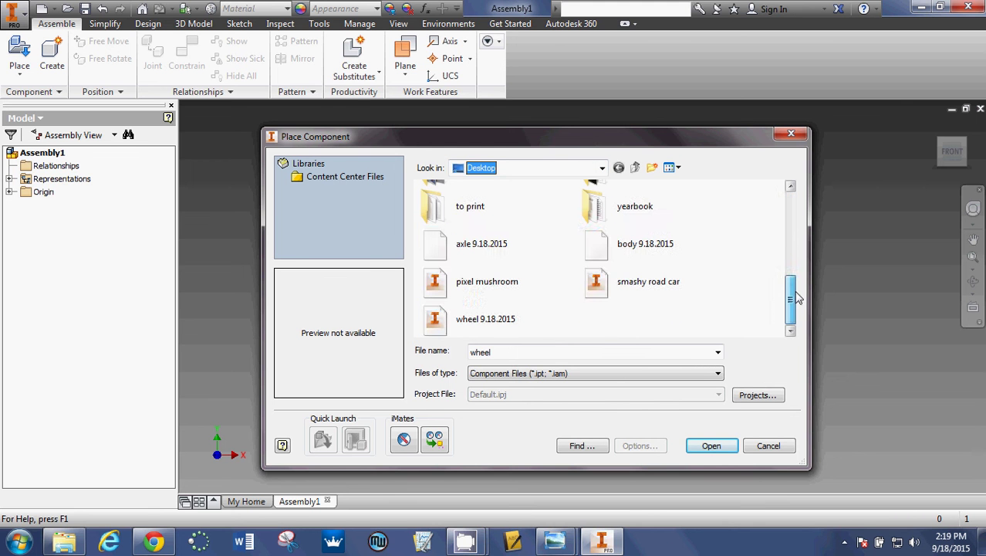
left_click(476, 238)
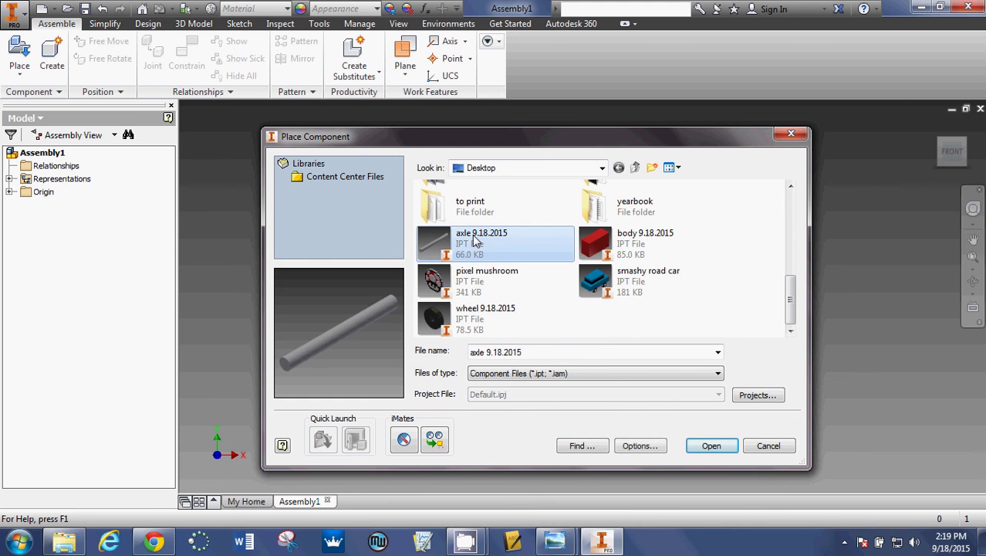
left_click(703, 442)
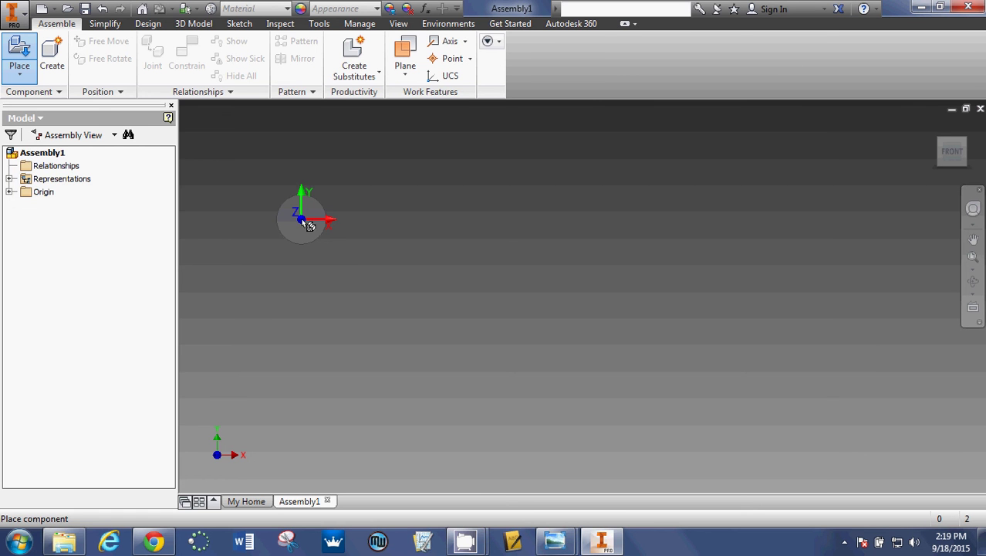
left_click(310, 225)
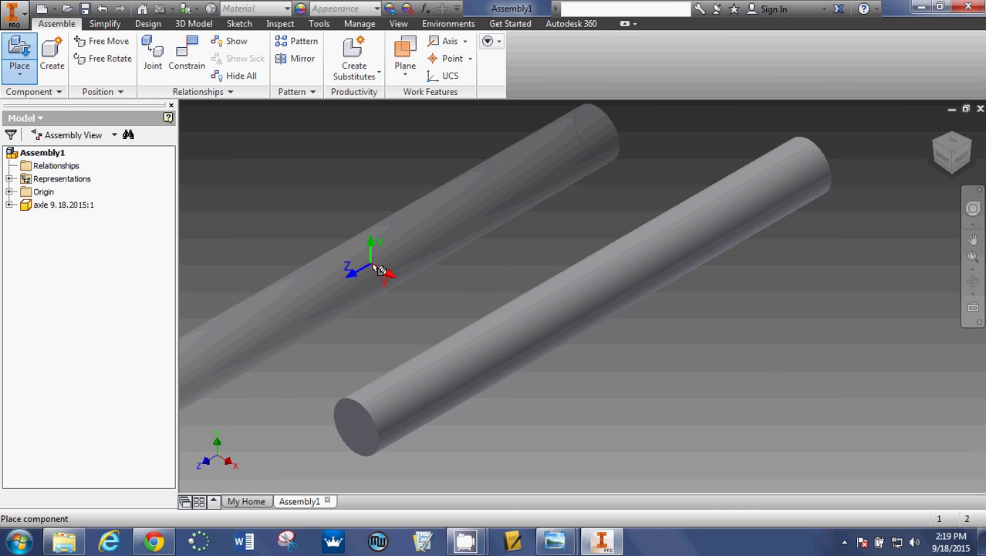
left_click(380, 269)
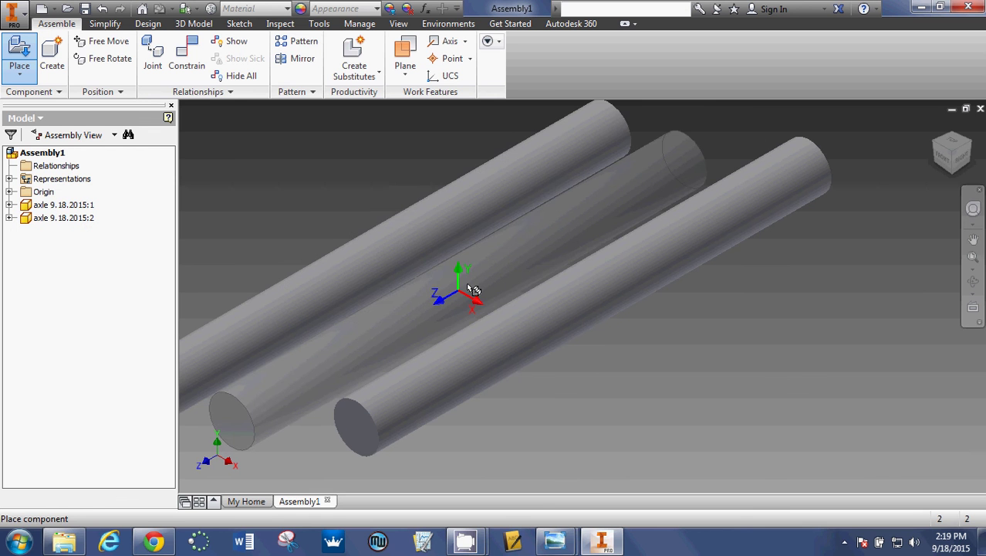
right_click(506, 262)
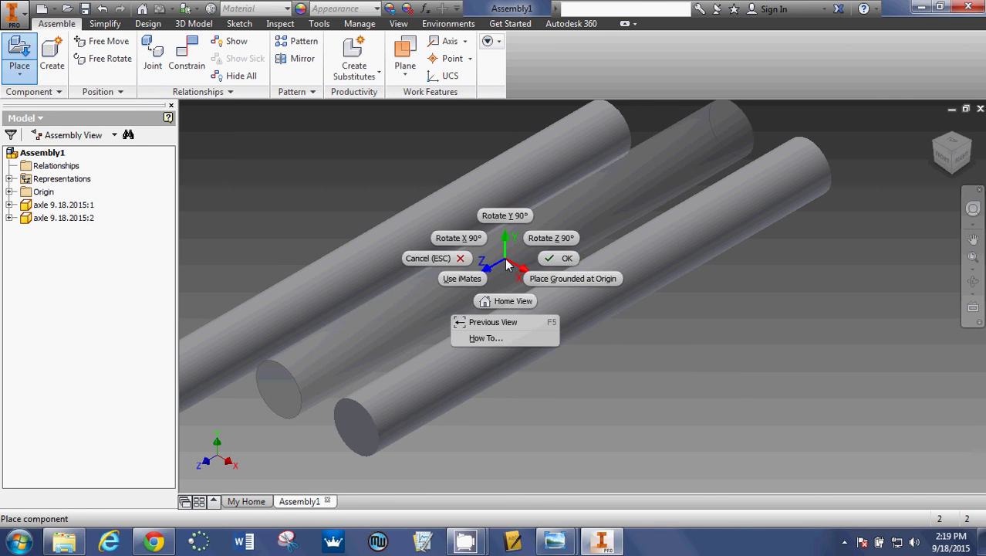
left_click(564, 261)
left_click(934, 127)
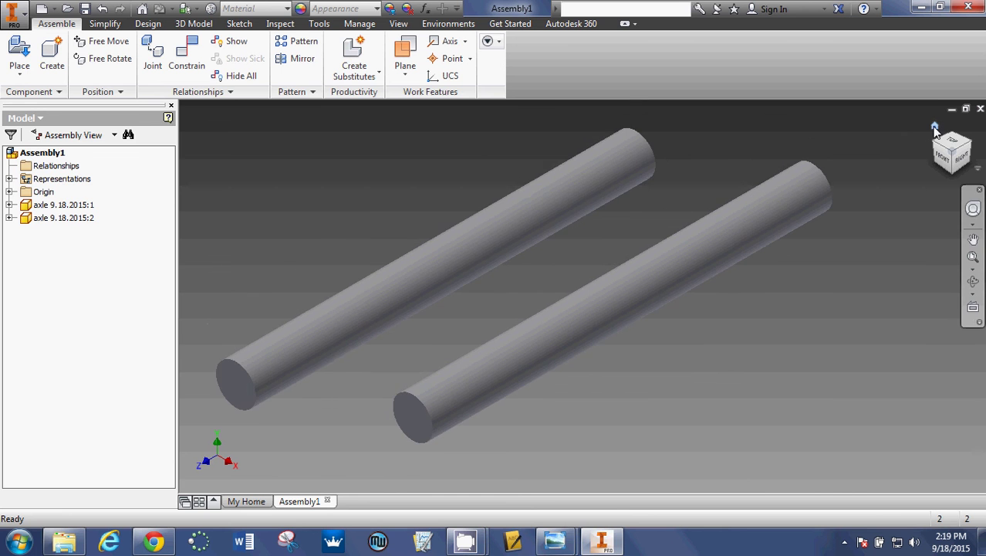
Place one instance of body 9.18.2015 beside the two axles.
left_click(18, 68)
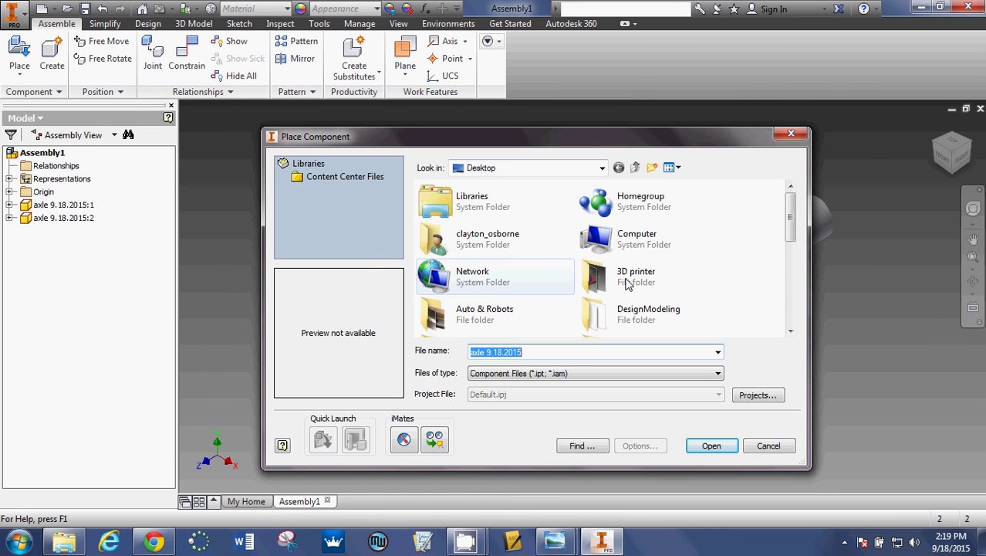
left_click_drag(791, 208, 792, 294)
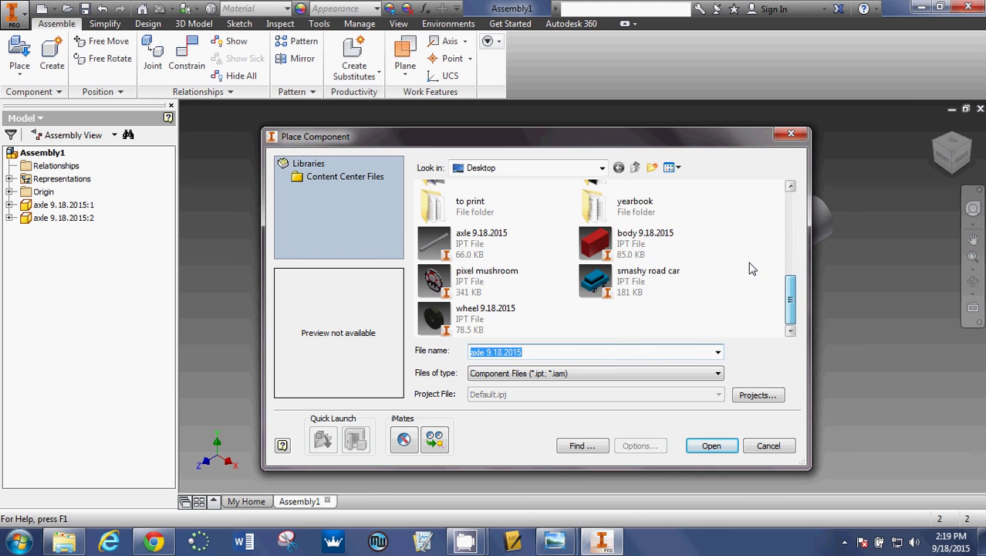
left_click(634, 242)
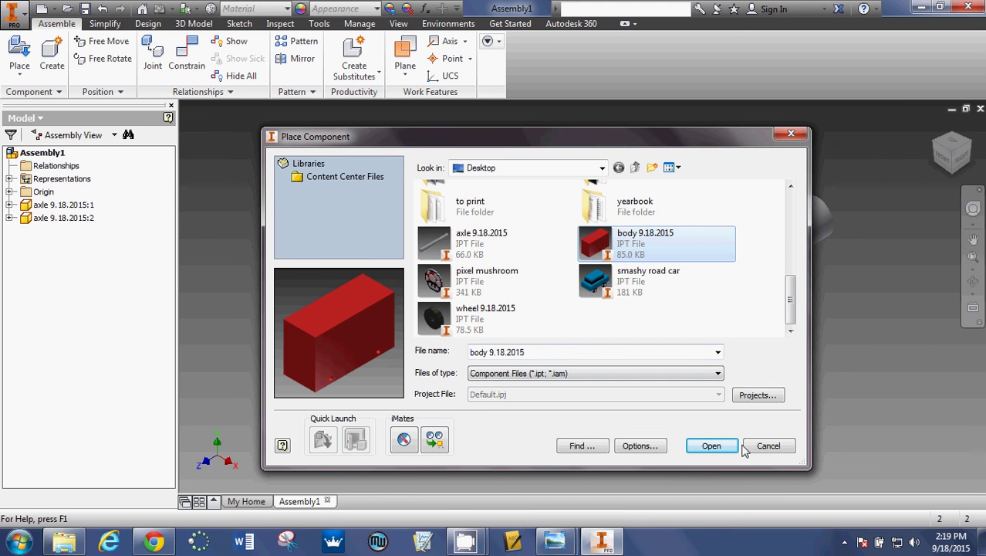
left_click(712, 445)
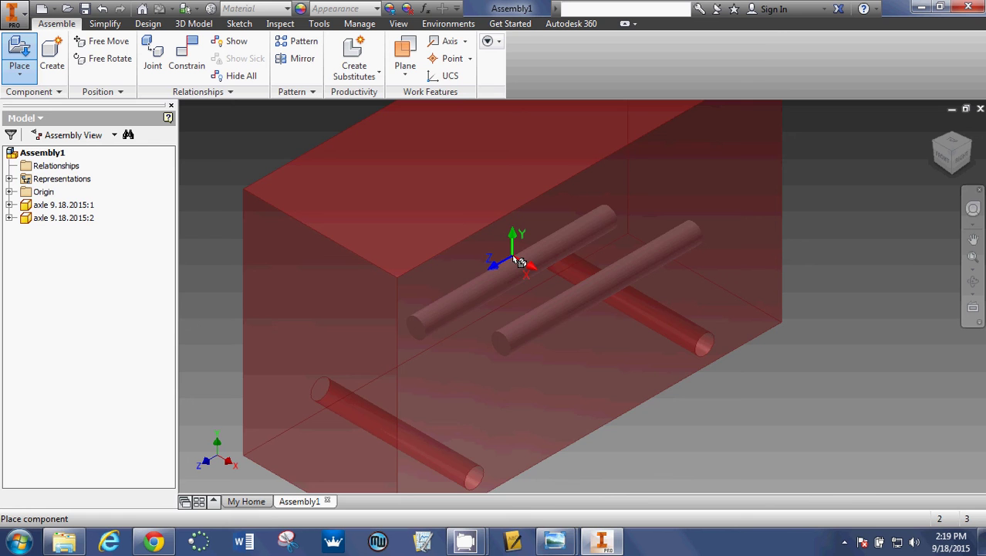
scroll(520, 263, "down", 4)
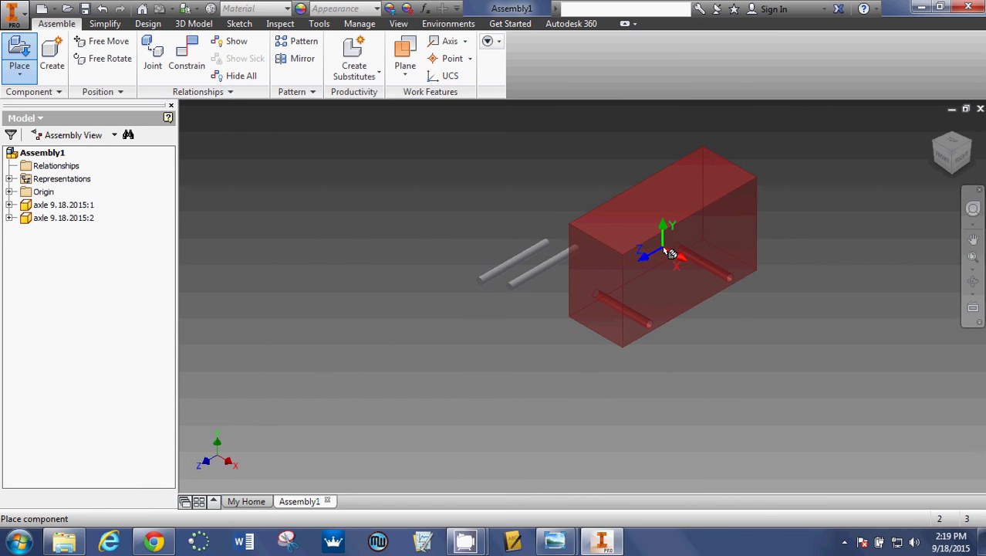
left_click(670, 254)
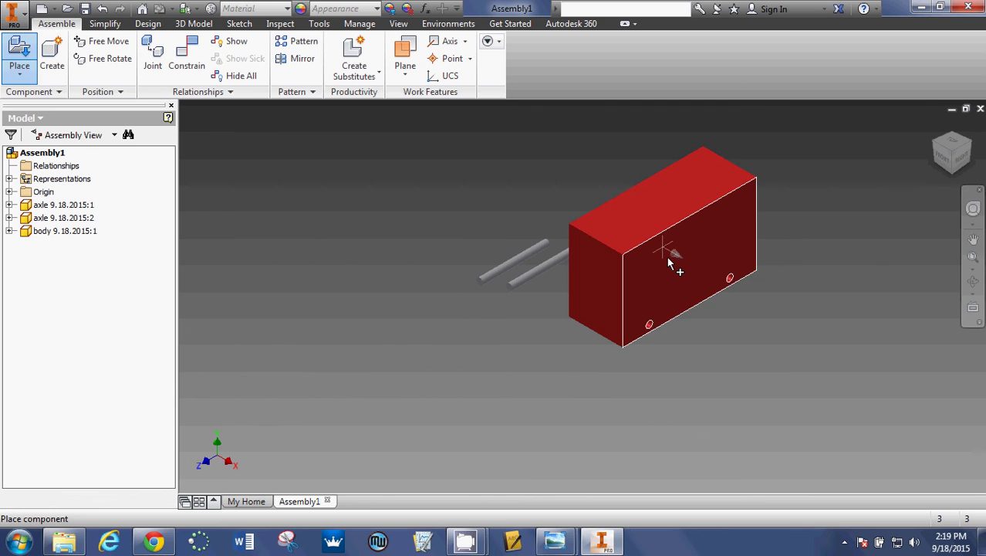
right_click(745, 292)
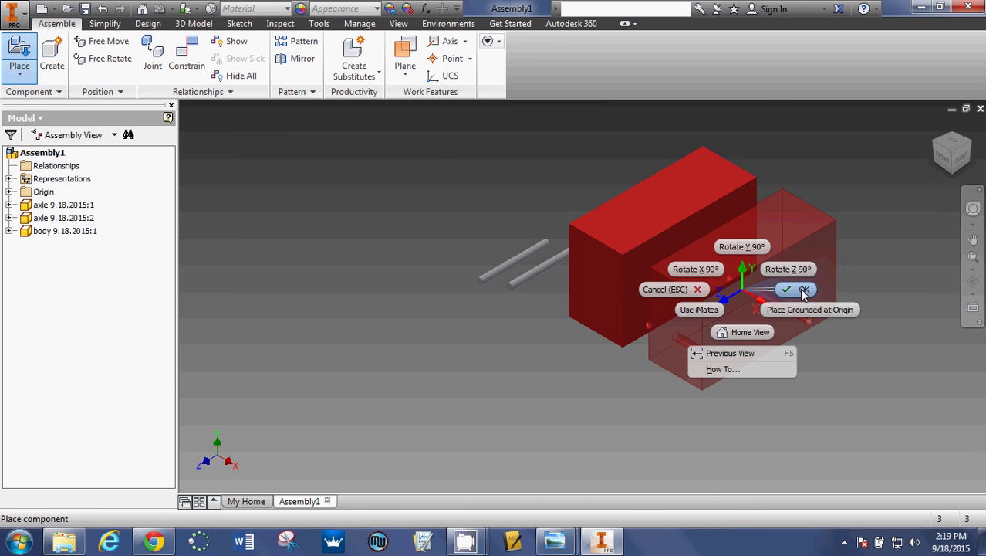
left_click(804, 290)
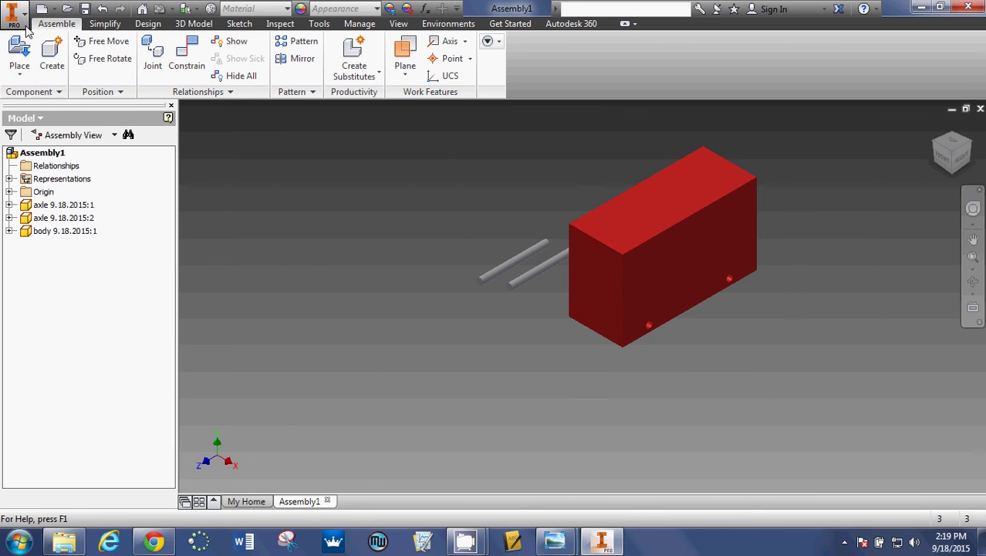
Place four instances of wheel 9.18.2015 in the assembly.
left_click(23, 53)
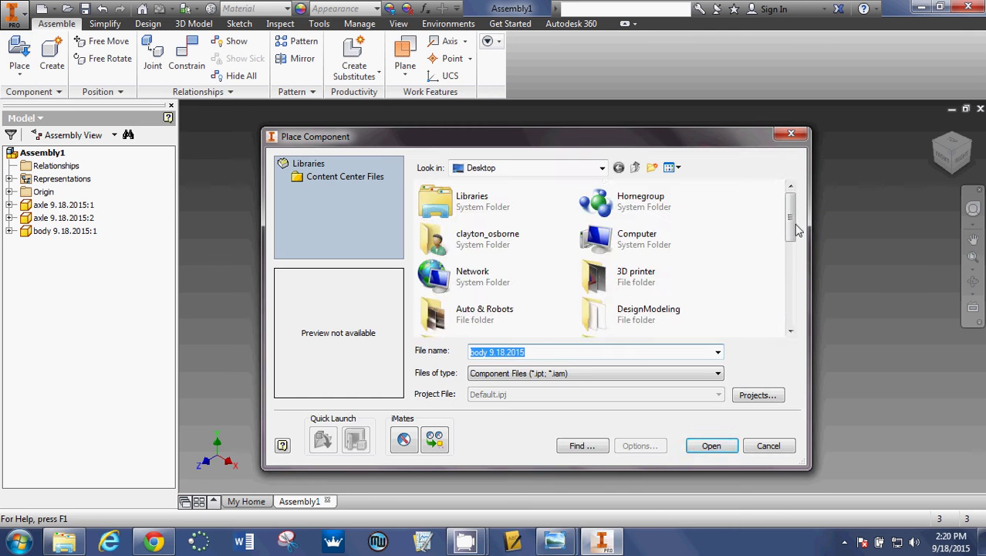
left_click_drag(798, 230, 815, 332)
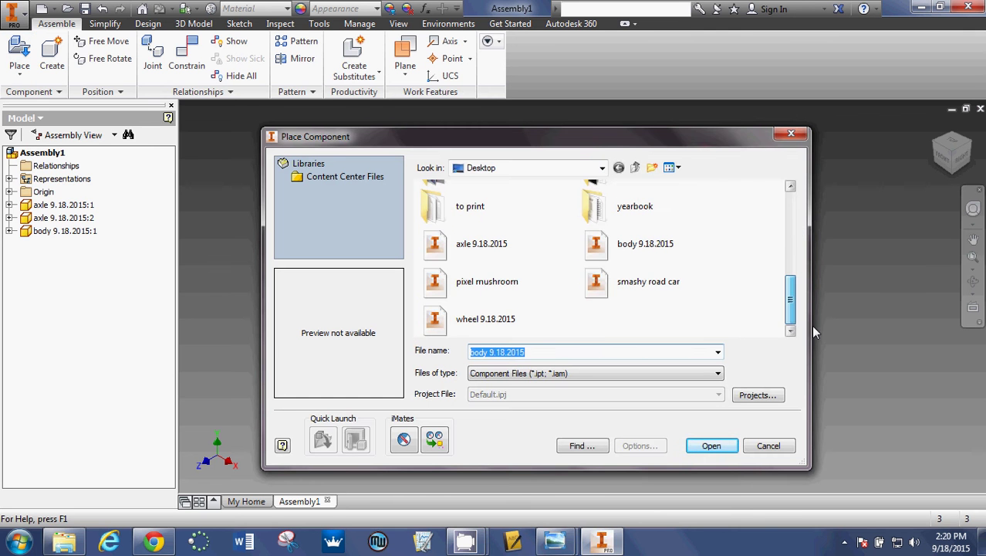
left_click(473, 318)
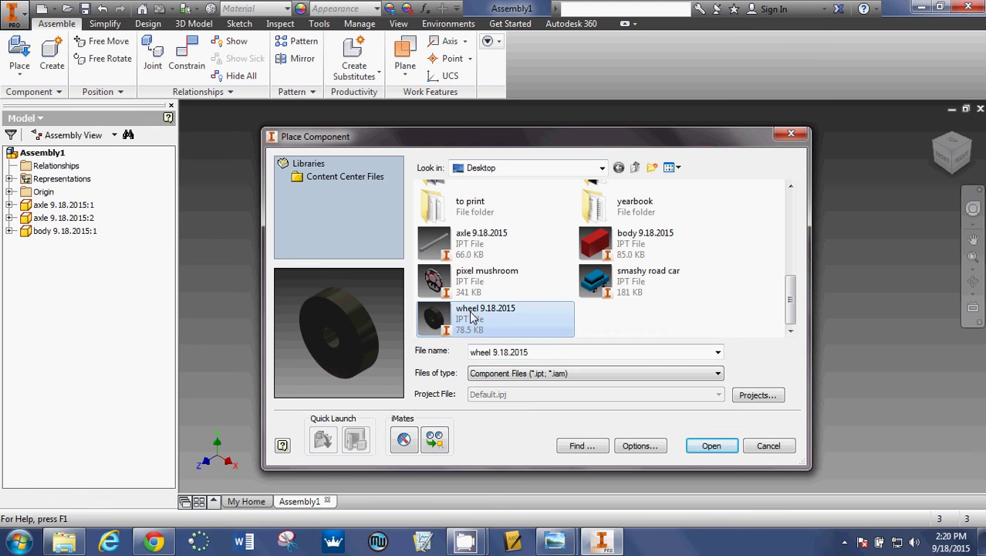
left_click(711, 446)
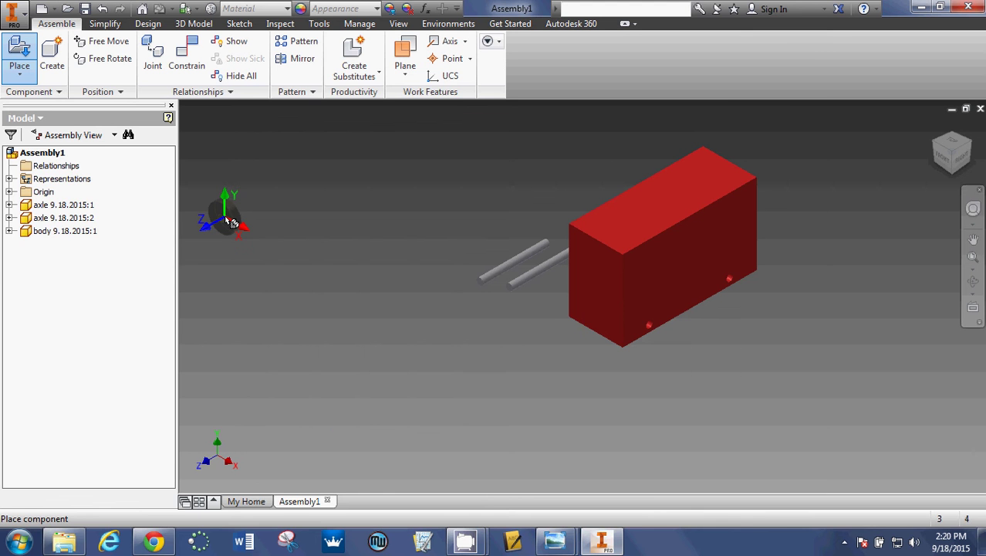
left_click(299, 230)
left_click(358, 203)
left_click(354, 295)
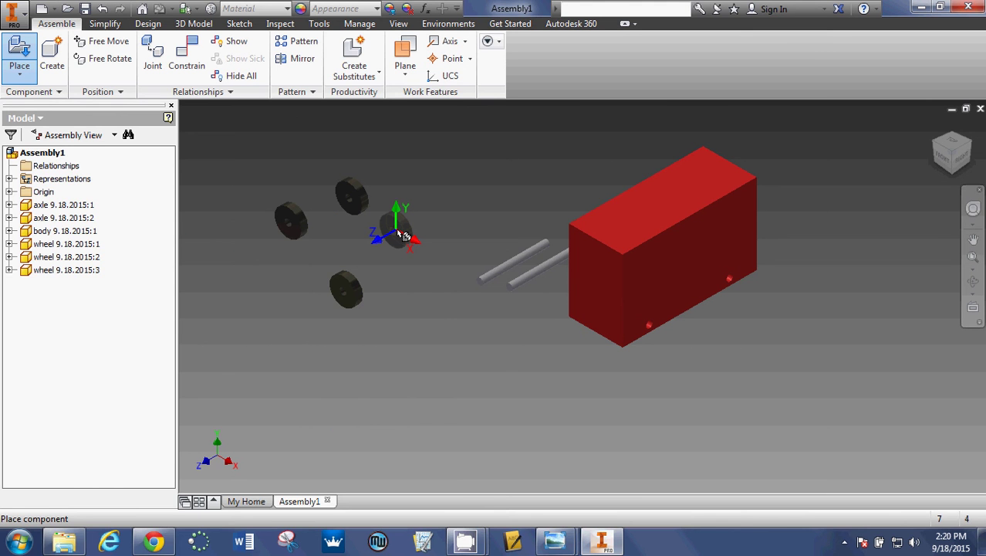
left_click(402, 234)
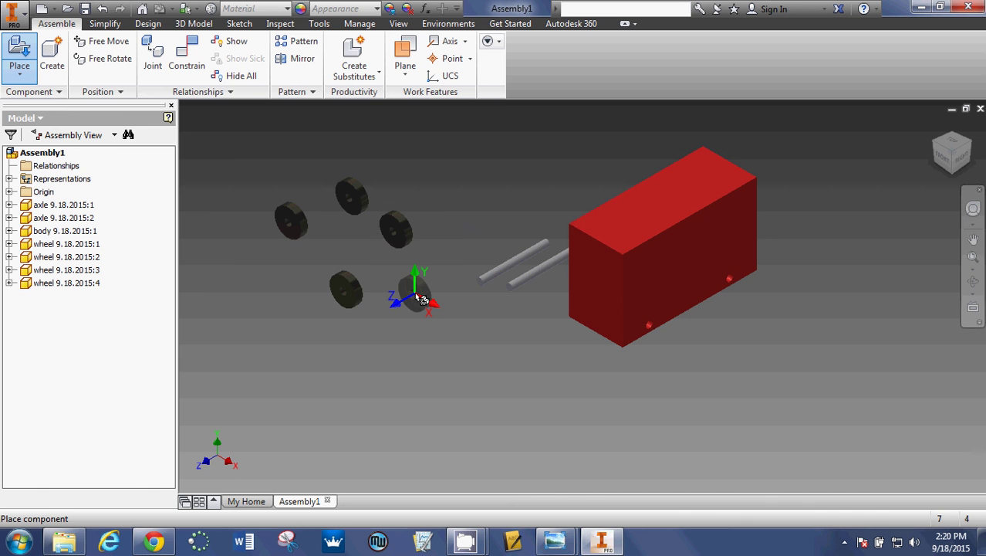
right_click(423, 299)
left_click(471, 292)
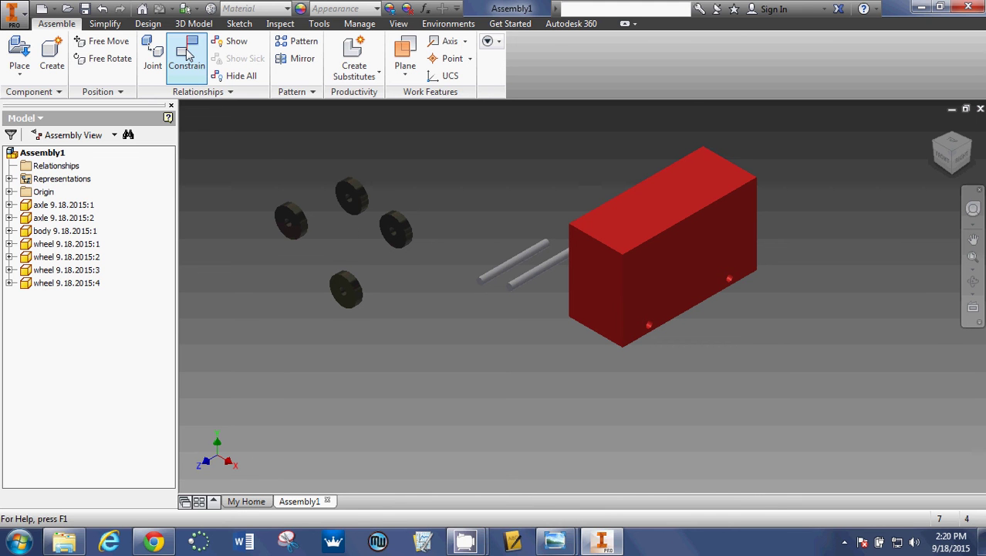
Mate a wheel face against the red body's side face.
left_click(187, 54)
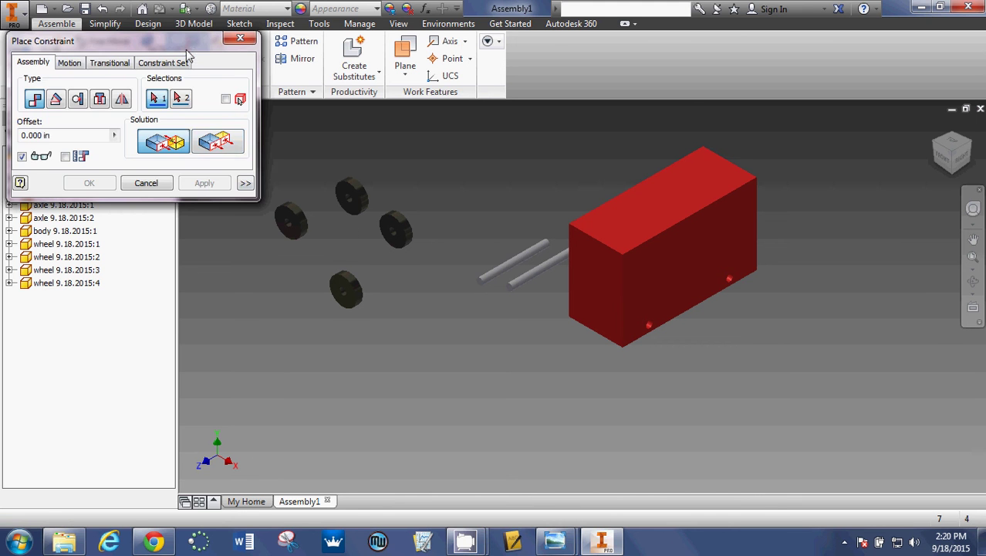
left_click(341, 288)
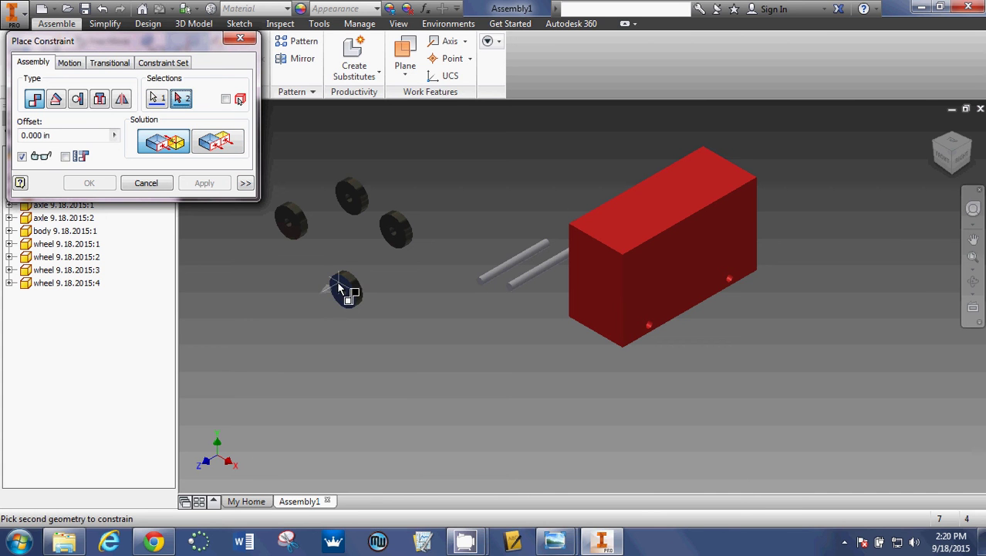
left_click(645, 298)
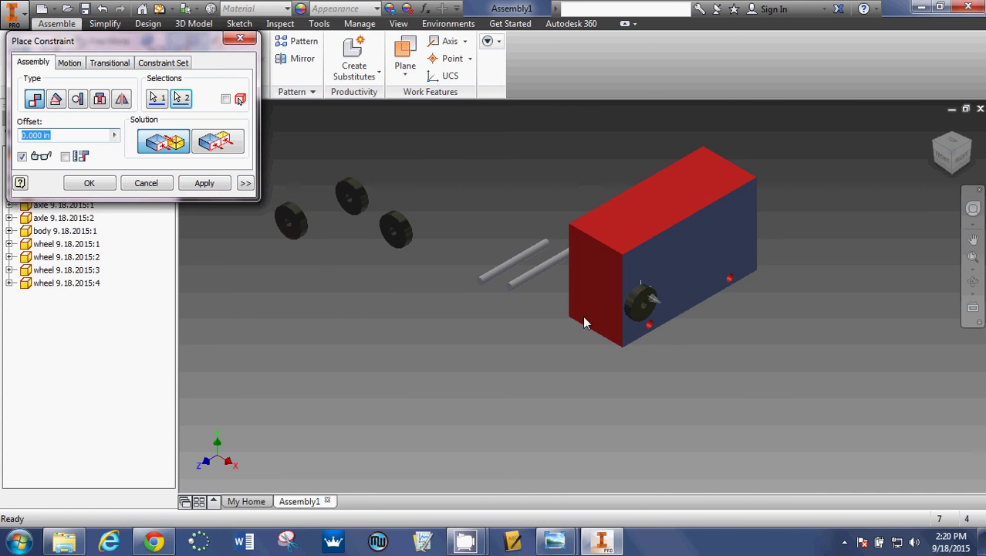
left_click(205, 186)
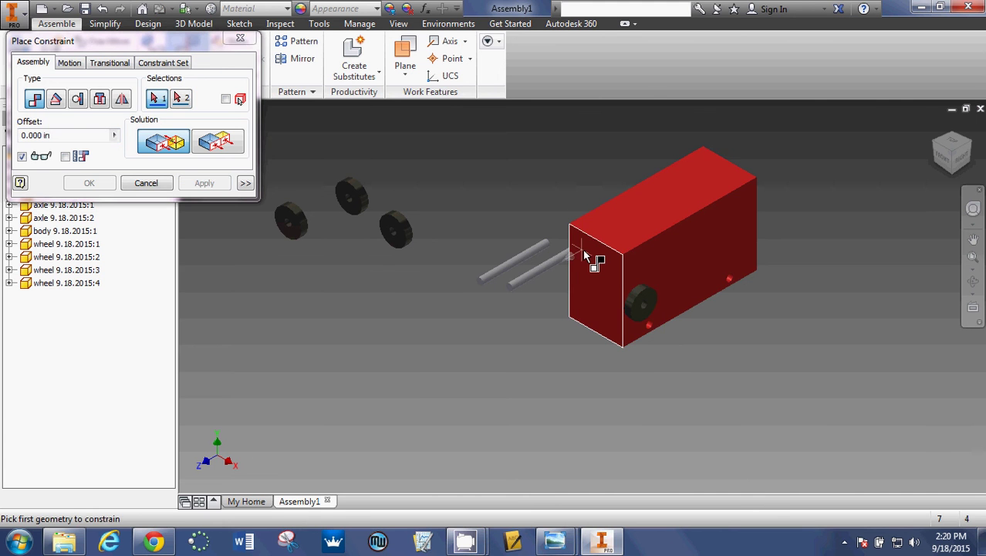
left_click(239, 40)
Drag the mated wheel along the body side in front view to test the constraint.
left_click_drag(627, 305, 666, 262)
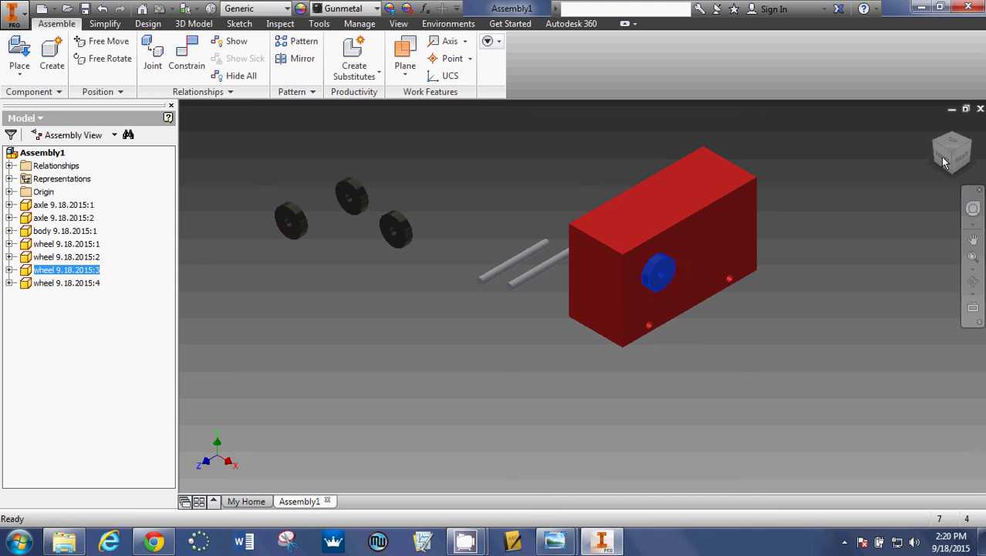
left_click(765, 251)
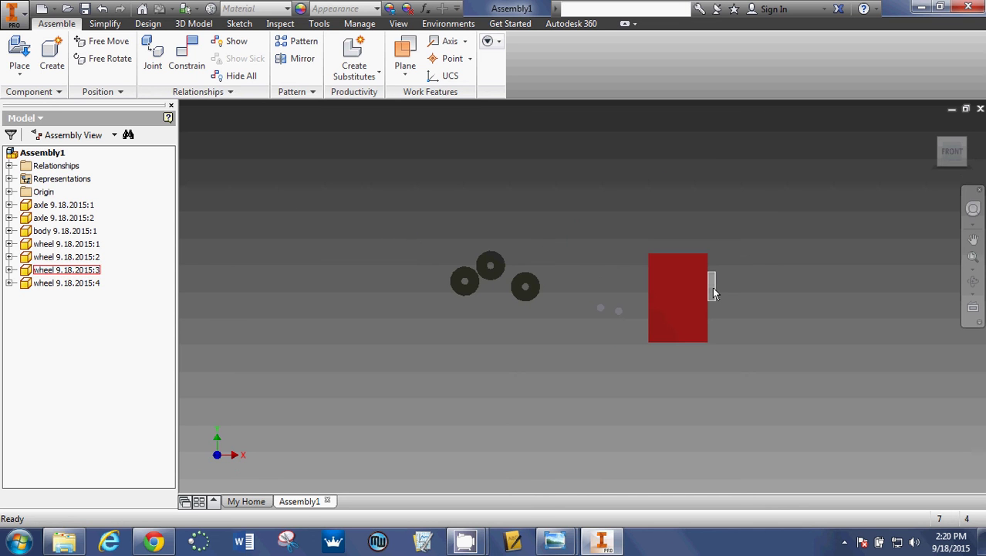
mouse_move(713, 289)
left_mouse_down()
mouse_move(712, 375)
mouse_move(714, 281)
left_mouse_up()
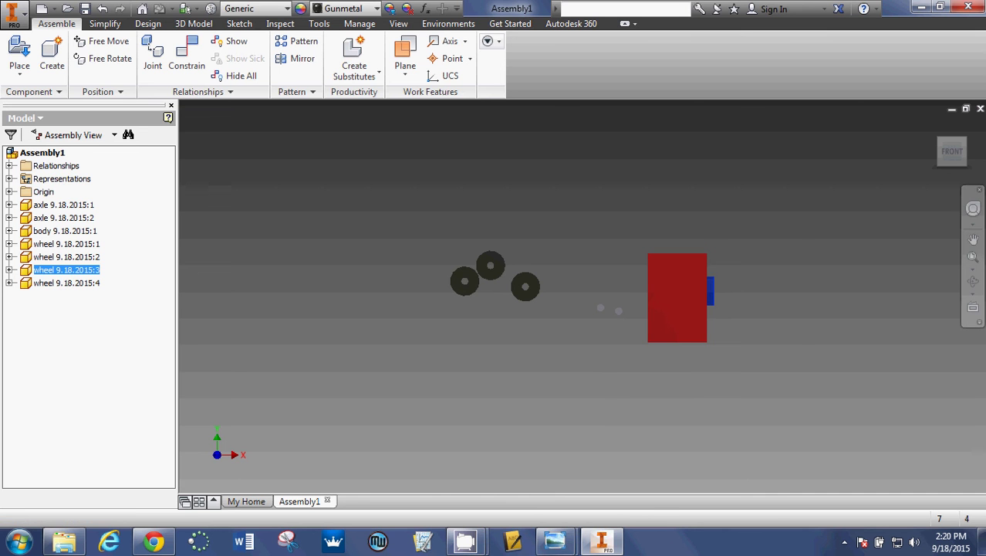
key("Escape")
Ground the red body 9.18.2015 so it stays fixed.
left_click(935, 127)
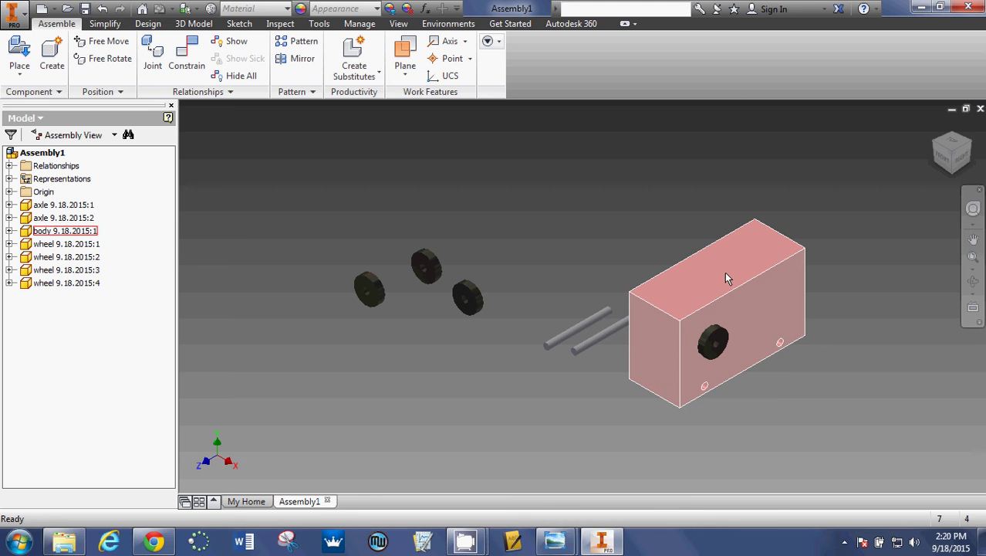
right_click(724, 275)
left_click(734, 427)
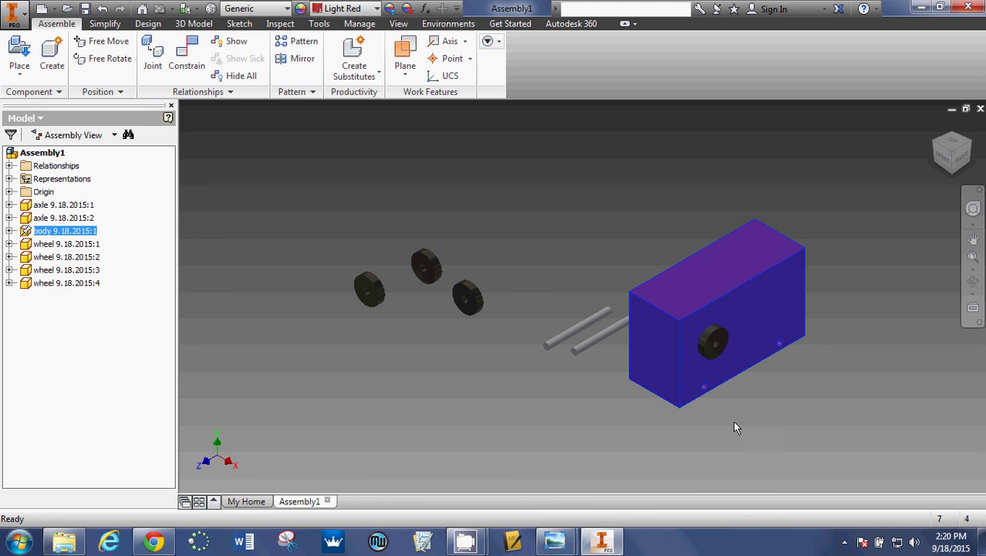
left_click(594, 220)
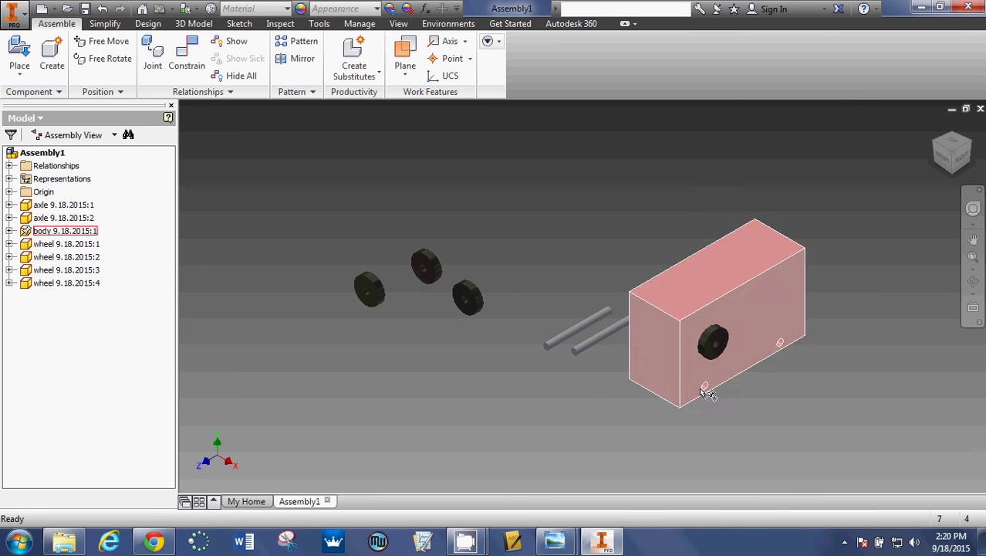
Align the mated wheel's hole axis with the body's lower side hole.
left_click(174, 67)
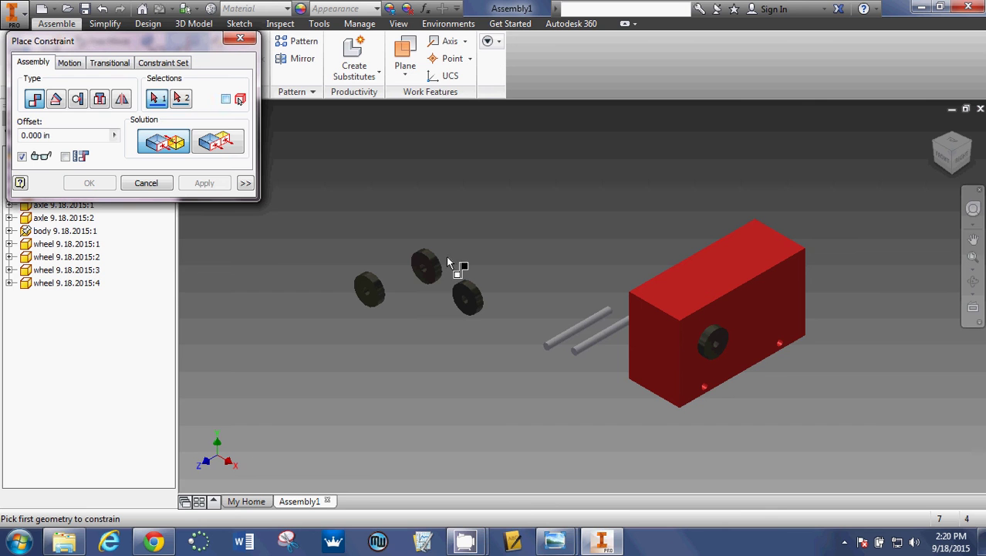
scroll(715, 353, "down", 8)
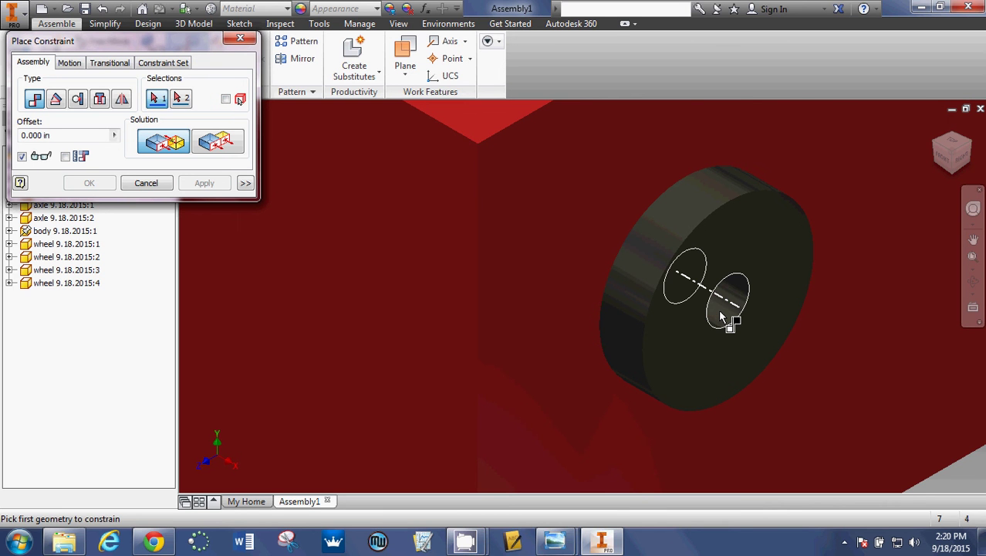
left_click(721, 317)
scroll(720, 316, "up", 8)
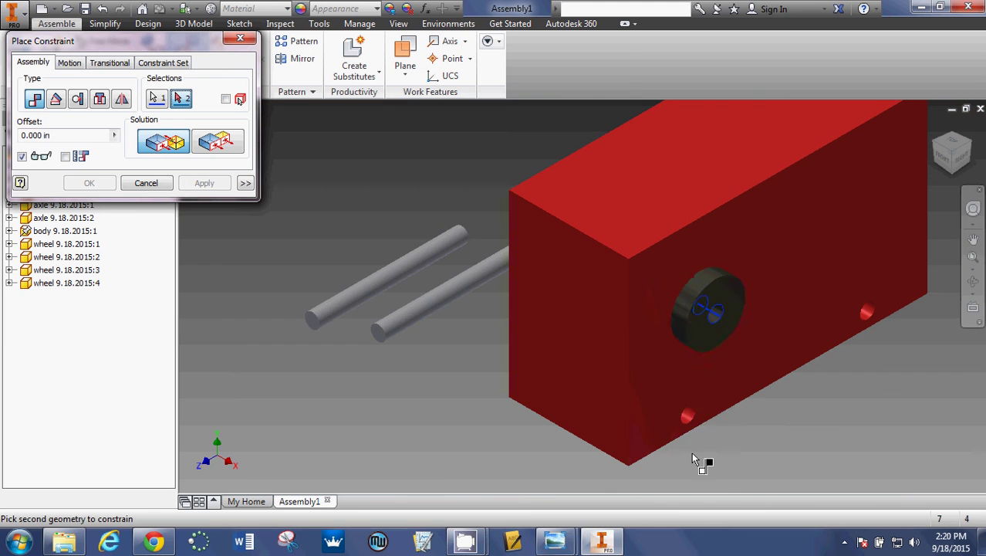
left_click(694, 421)
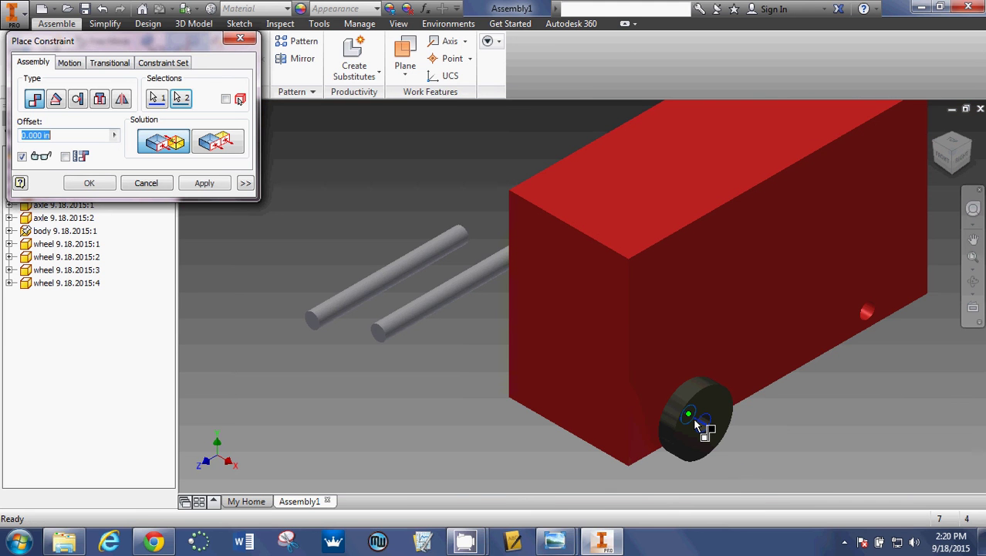
left_click(204, 183)
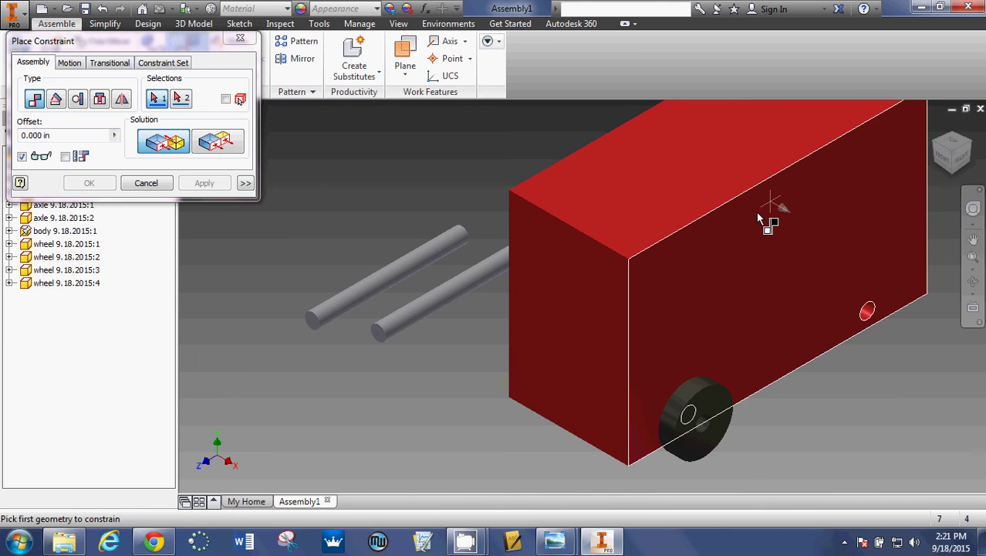
Mate a second wheel's face onto the body's side face.
scroll(760, 220, "down", 3)
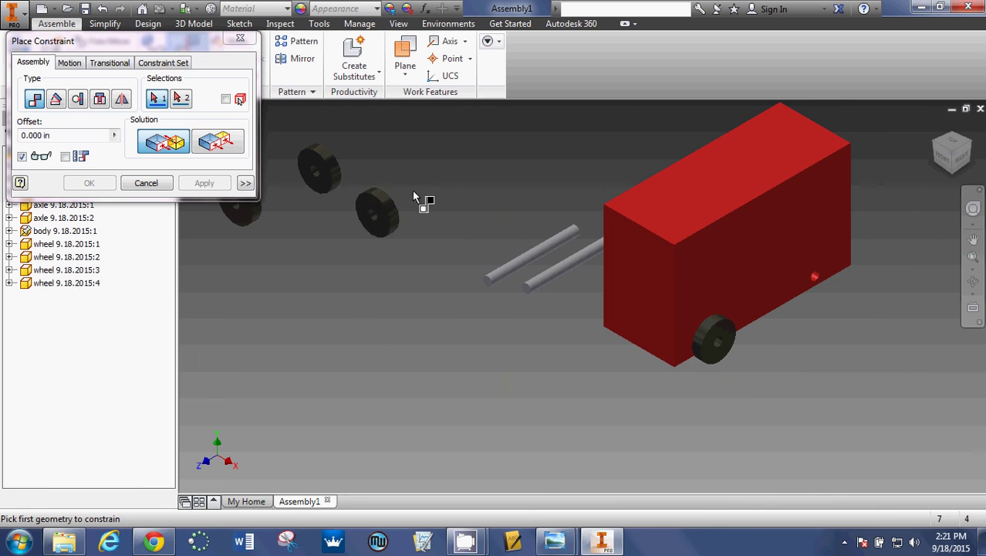
left_click(375, 213)
left_click(790, 227)
left_click(219, 186)
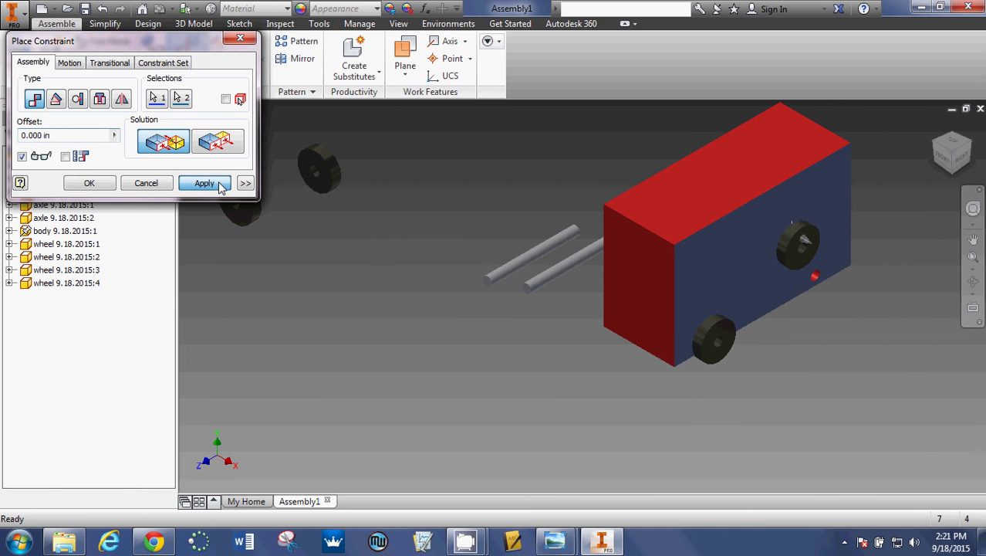
left_click(205, 183)
Centre the second wheel's axis on the other body hole.
scroll(805, 255, "down", 5)
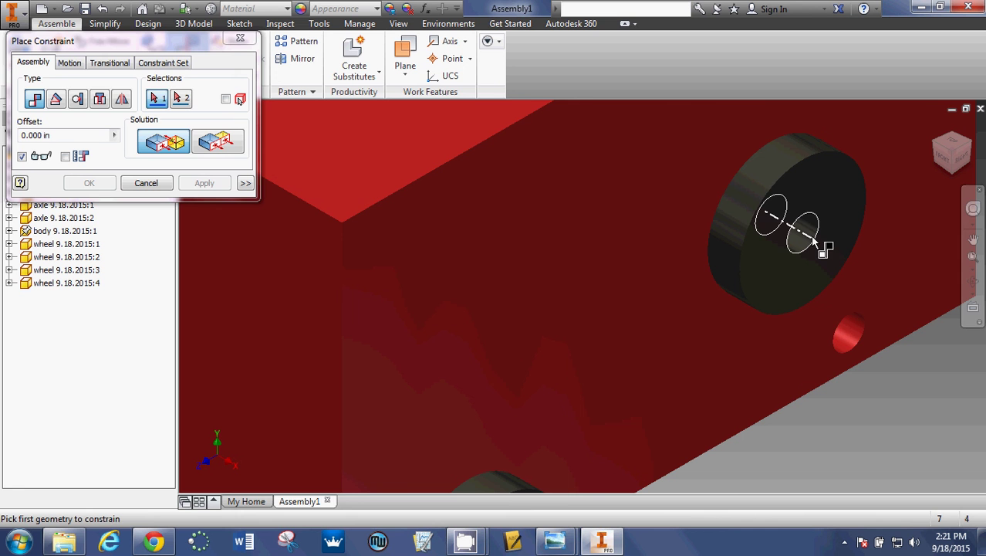
left_click(814, 241)
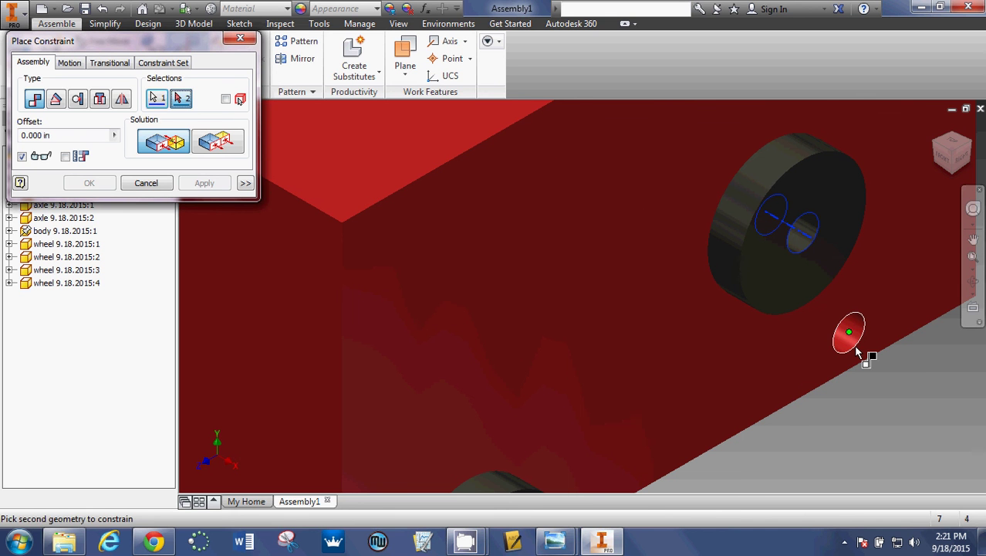
left_click(857, 350)
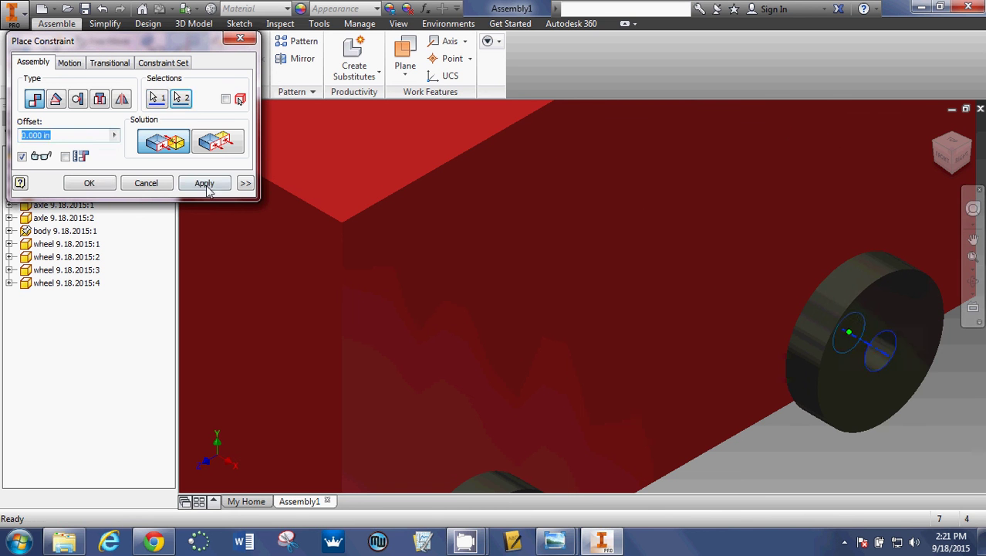
left_click(207, 187)
left_click_drag(938, 149, 936, 144)
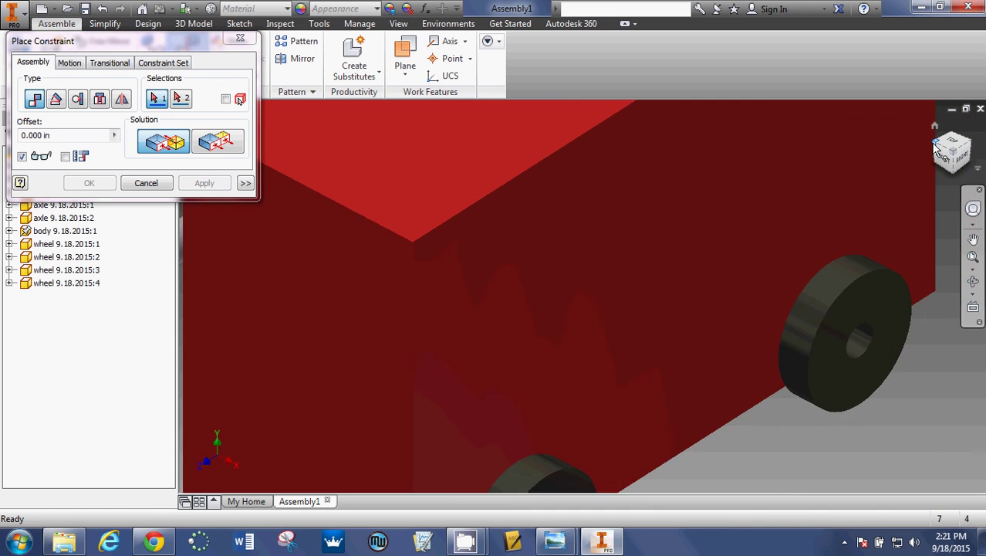
Mate a third wheel to the body face and align its axis with the upper axle.
left_click(934, 125)
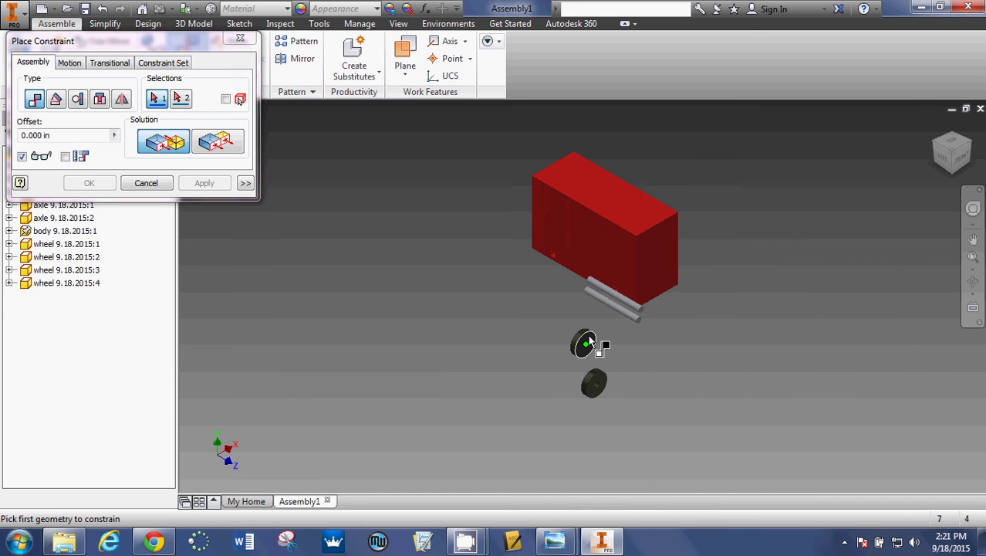
scroll(587, 342, "up", 5)
left_click(593, 337)
scroll(630, 207, "down", 3)
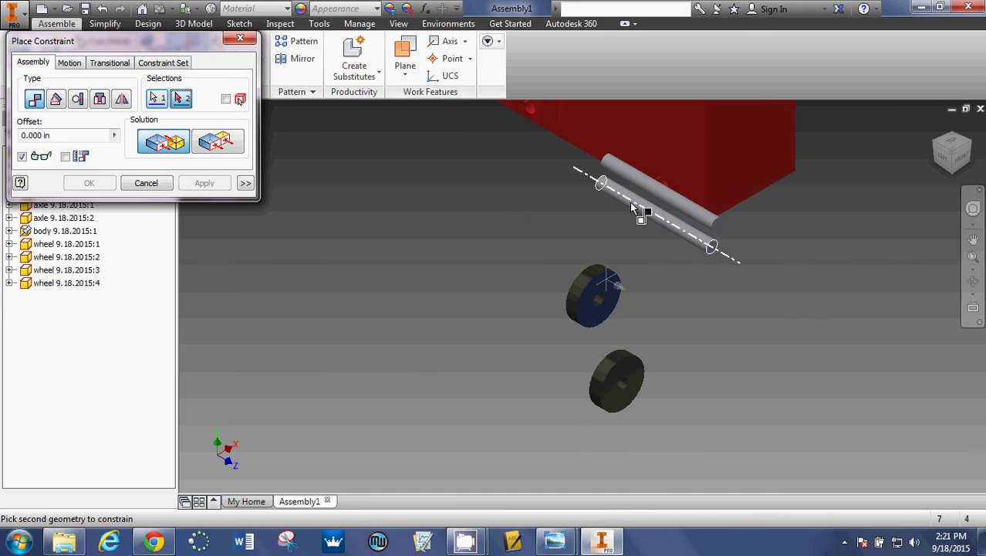
left_click(630, 202)
scroll(630, 203, "down", 2)
left_click(646, 160)
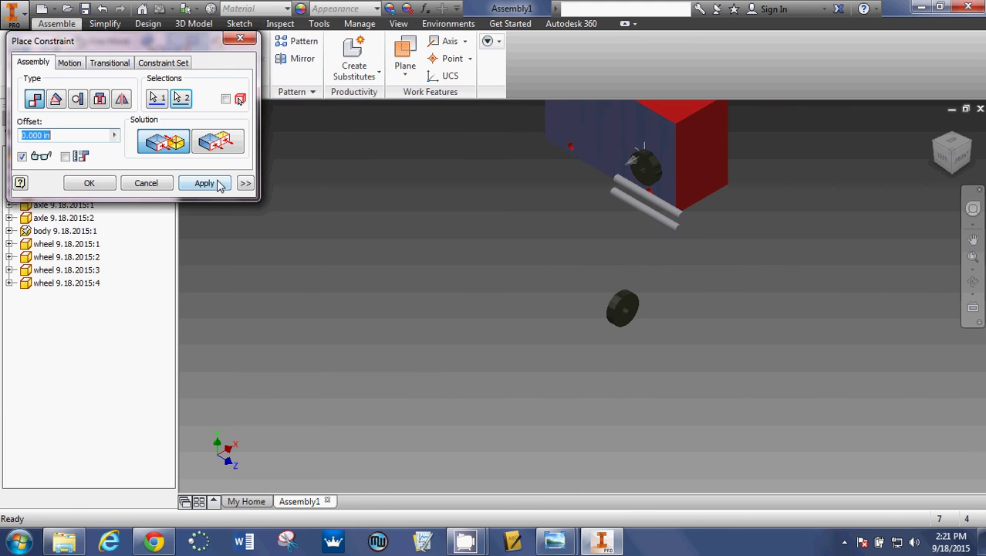
left_click(205, 183)
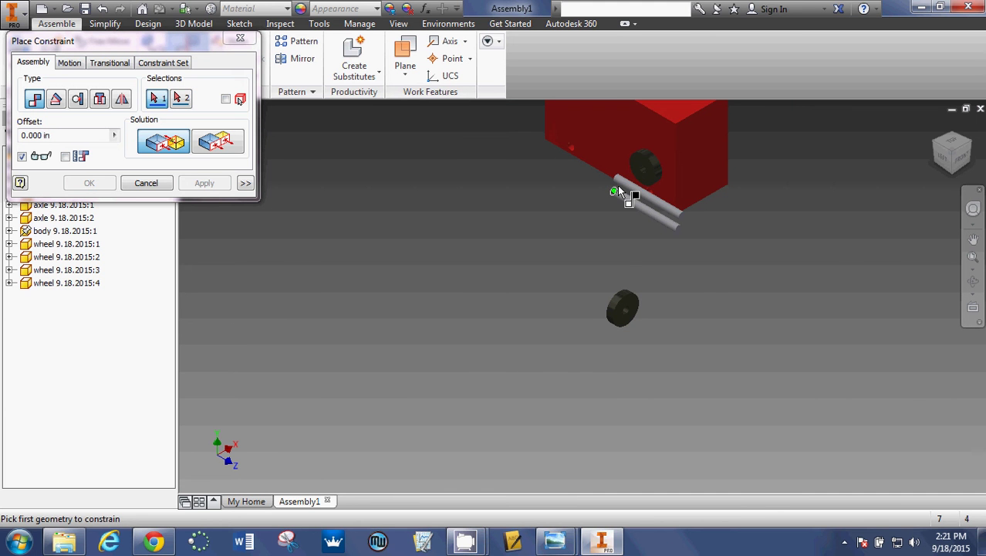
scroll(618, 191, "down", 4)
left_click(716, 135)
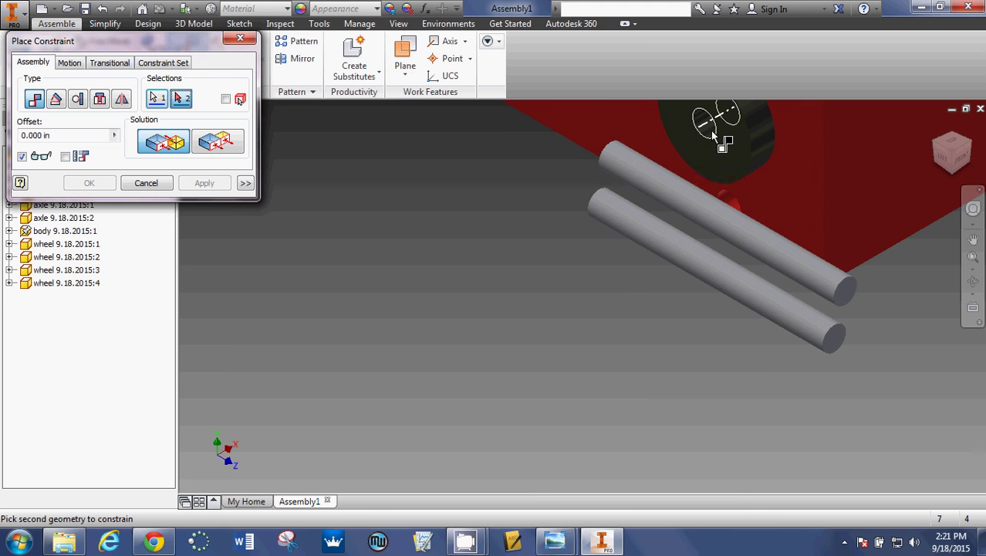
left_click(736, 206)
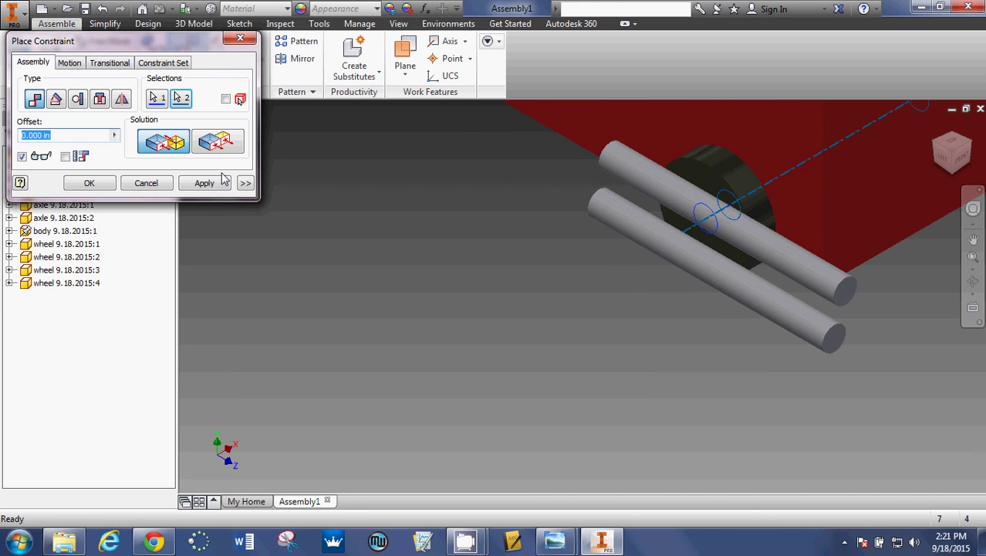
left_click(219, 182)
Mate the last loose wheel to the body side and align its hole axis.
scroll(800, 349, "down", 3)
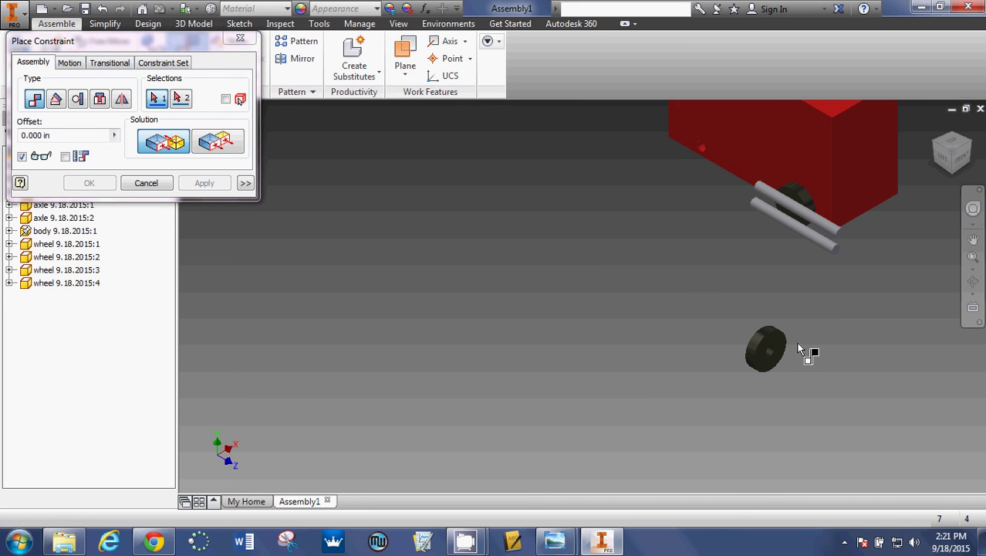
left_click(786, 342)
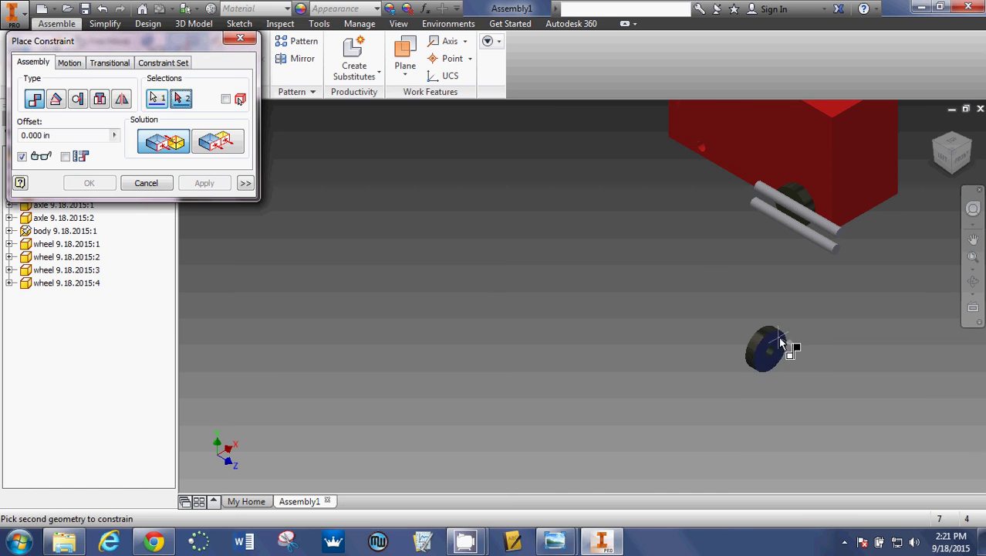
left_click(724, 141)
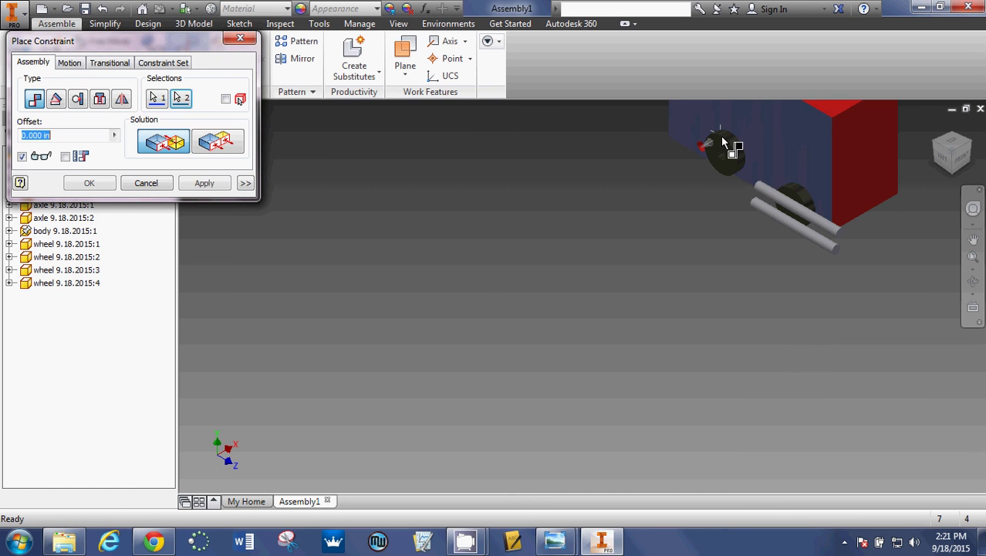
left_click(203, 183)
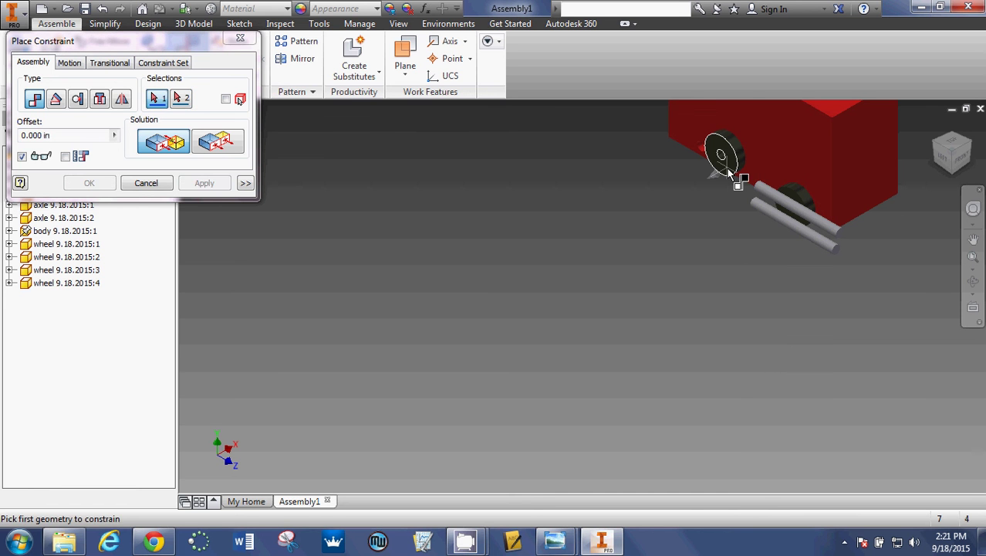
scroll(718, 158, "up", 2)
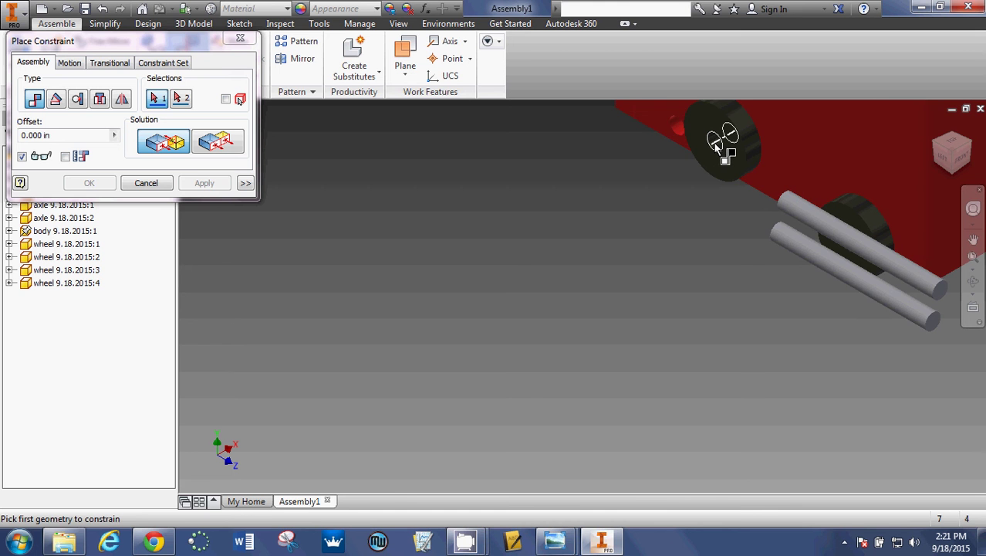
left_click(717, 146)
left_click(678, 133)
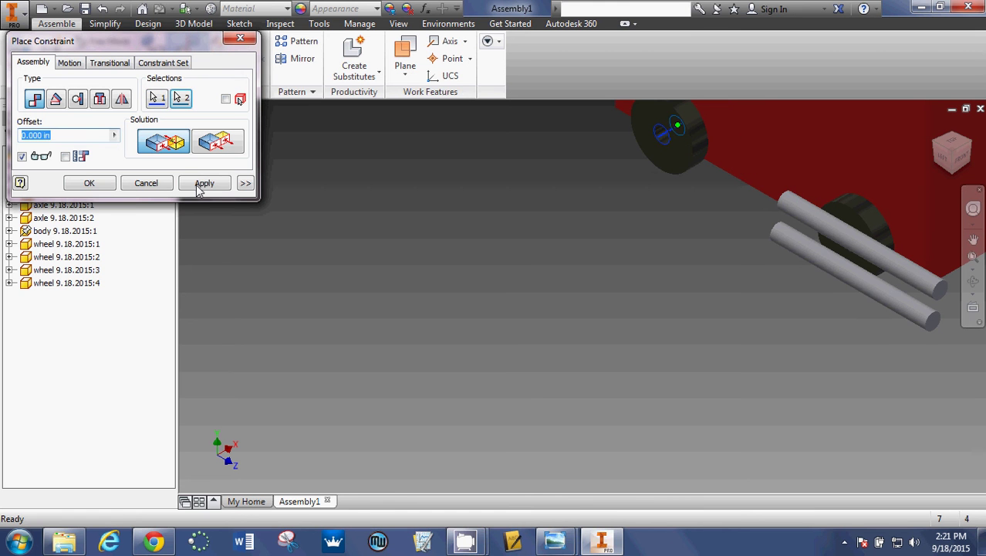
left_click(200, 186)
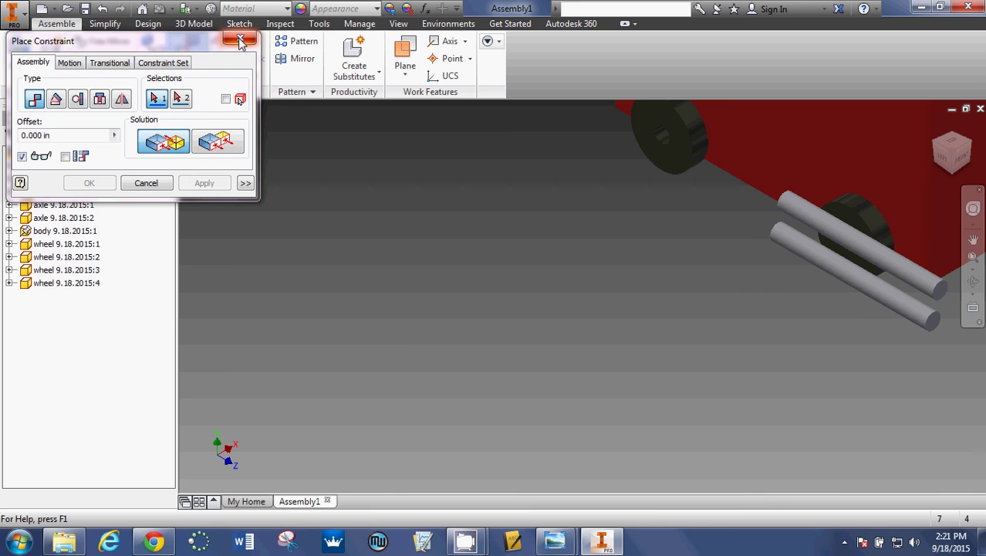
Mate the axle's centre axis to the front wheel's hub axis.
left_click(240, 41)
left_click(935, 127)
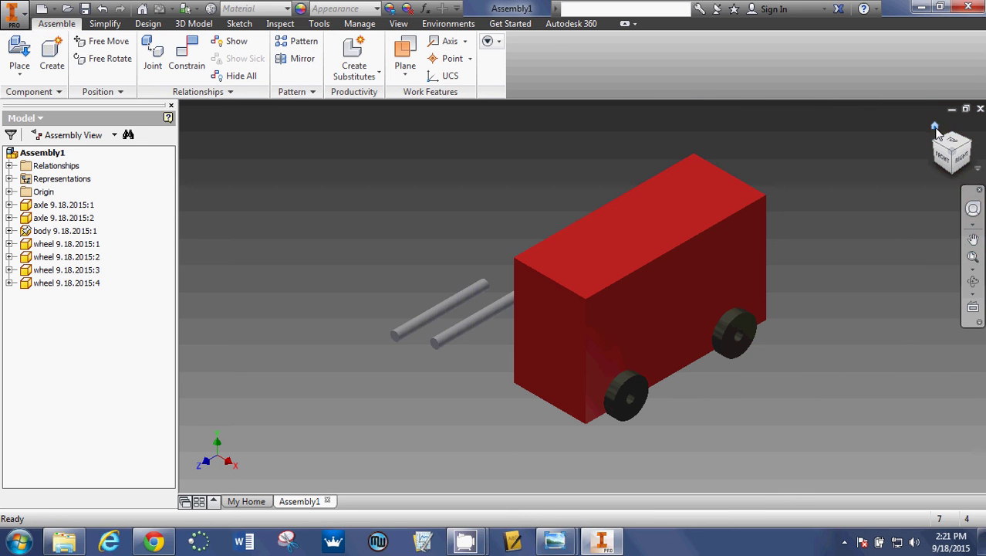
left_click(183, 53)
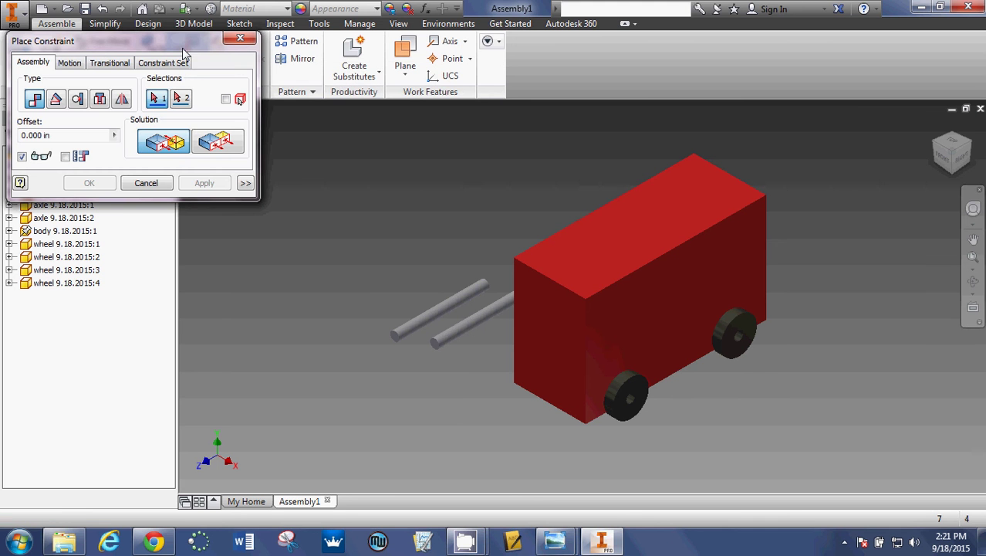
left_click(434, 321)
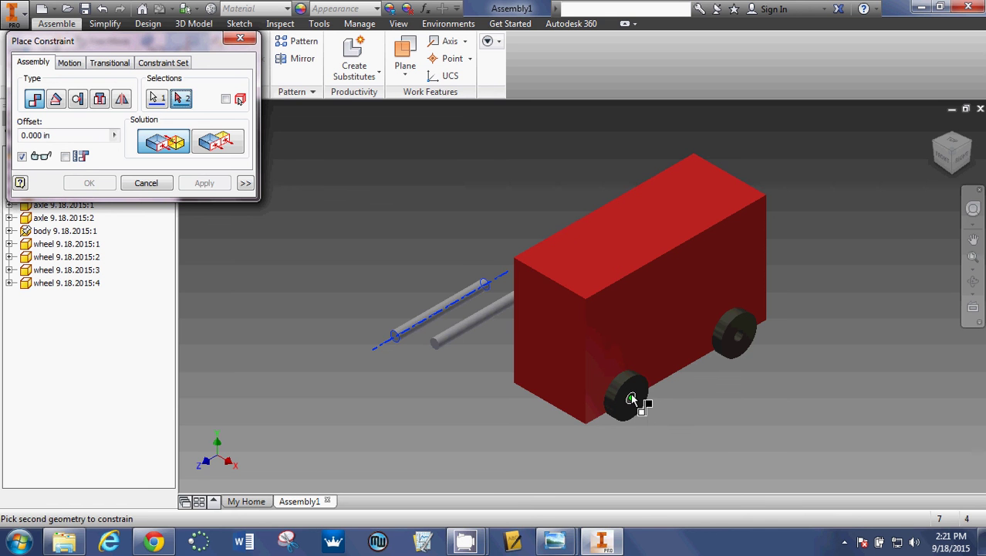
scroll(631, 400, "down", 5)
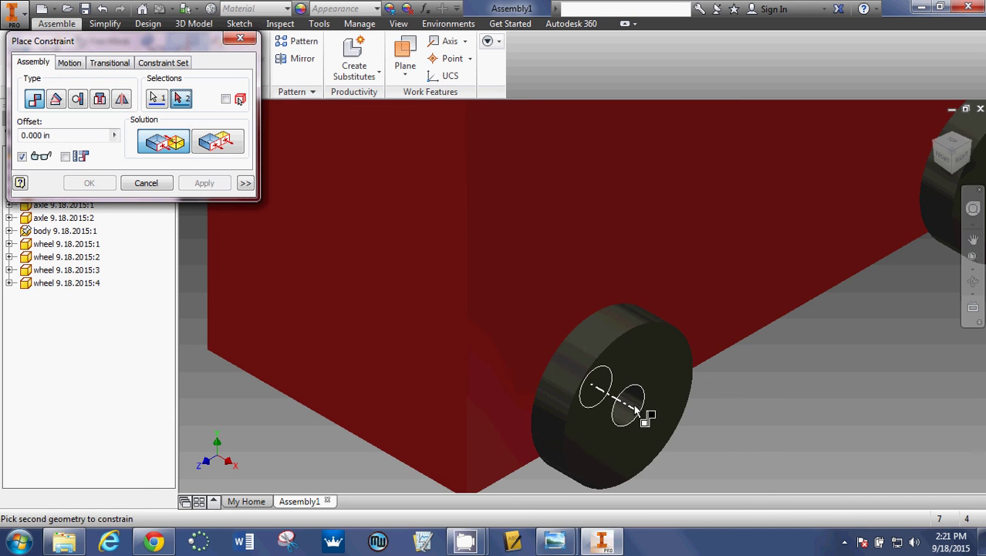
left_click(639, 411)
scroll(837, 193, "up", 3)
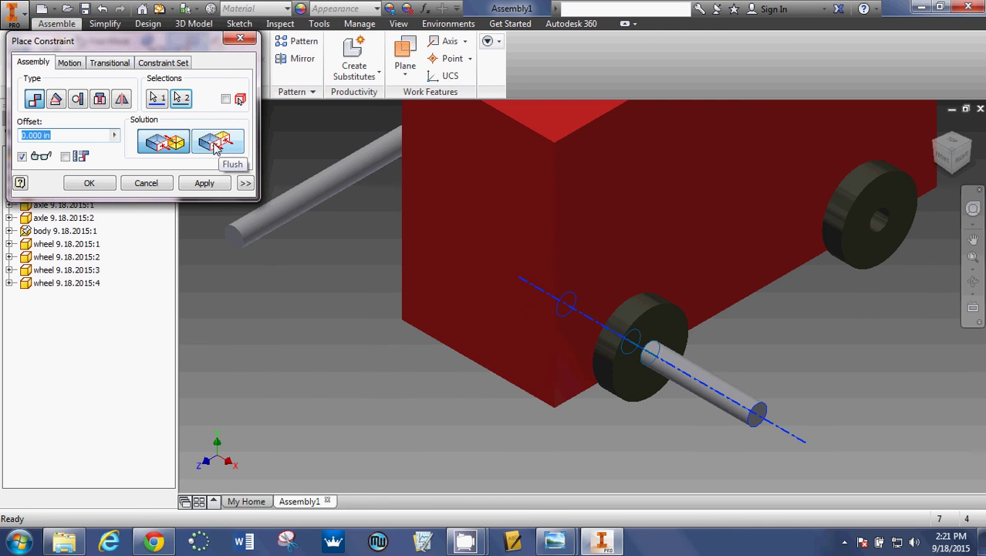
Make the axle end flush with the wheel's outer face.
left_click(216, 147)
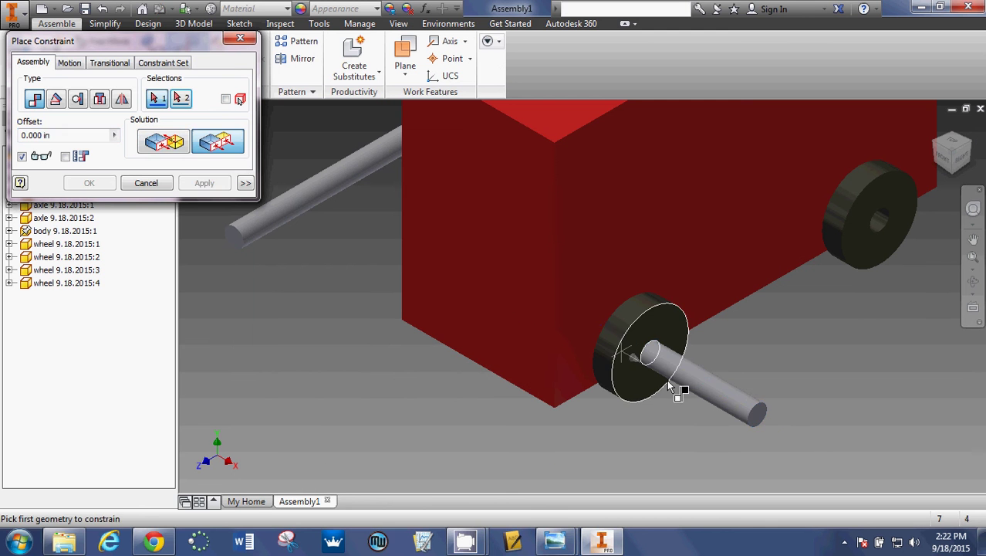
left_click(758, 414)
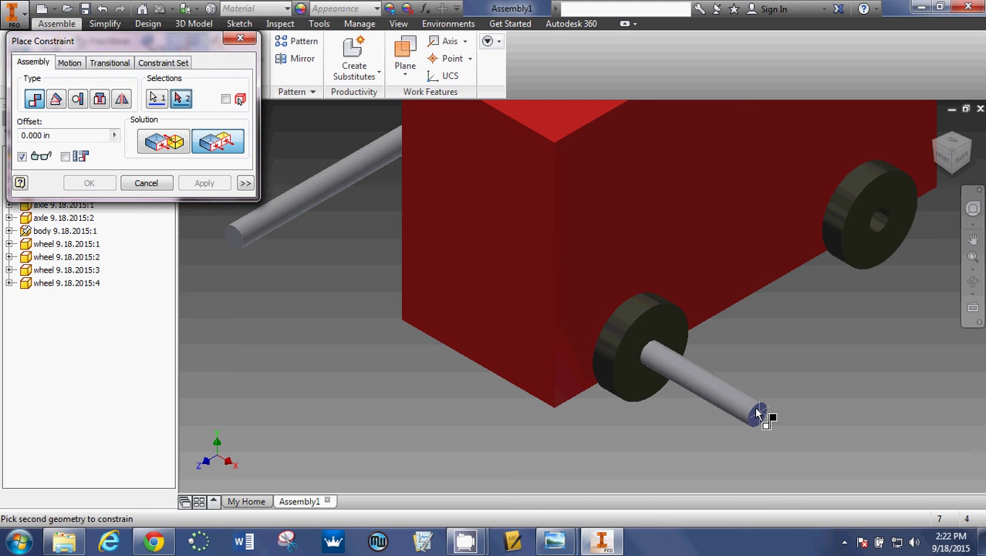
left_click(647, 336)
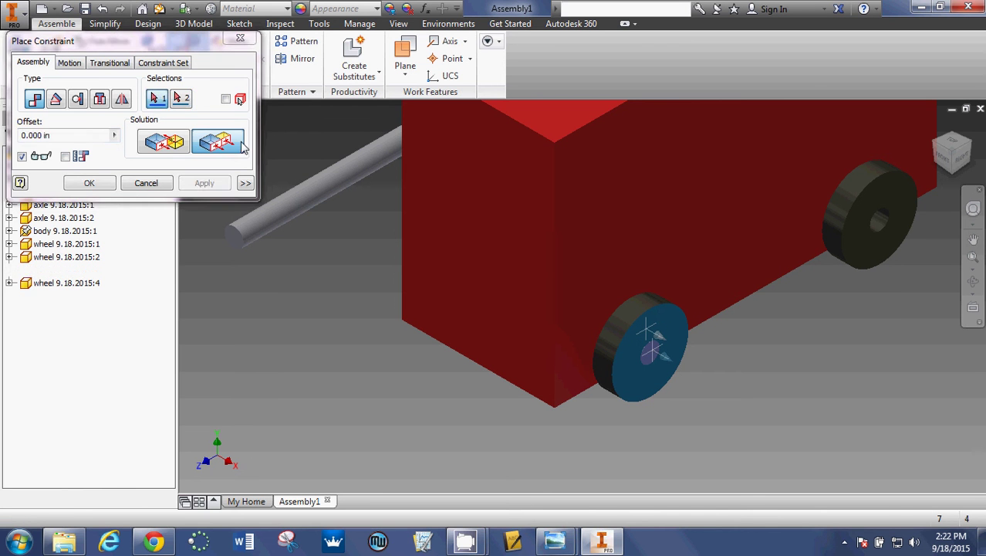
Drag the spare axle away from the cart and refit the whole model in view.
left_click(938, 147)
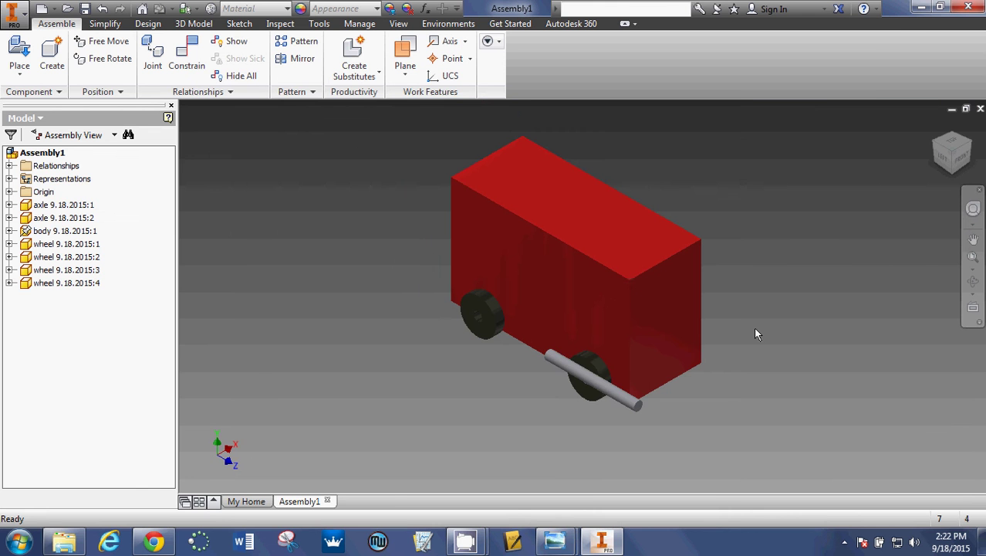
left_click_drag(606, 386, 834, 320)
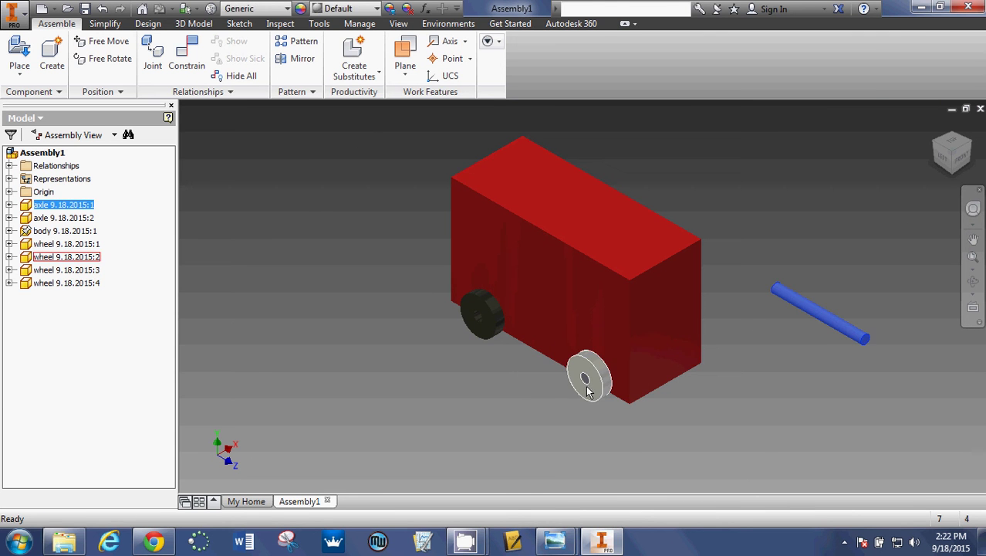
scroll(587, 391, "down", 5)
left_click(971, 170)
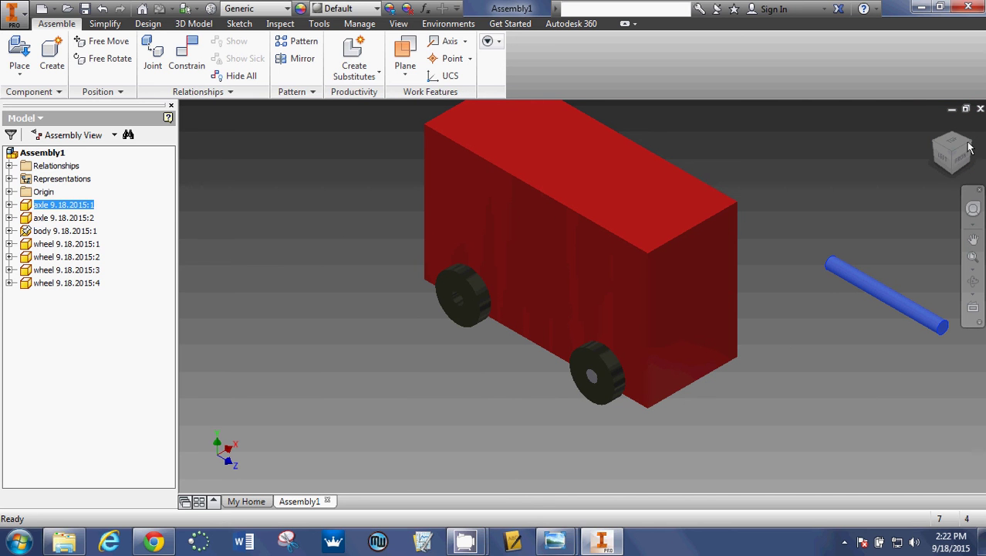
left_click(971, 148)
key("F6")
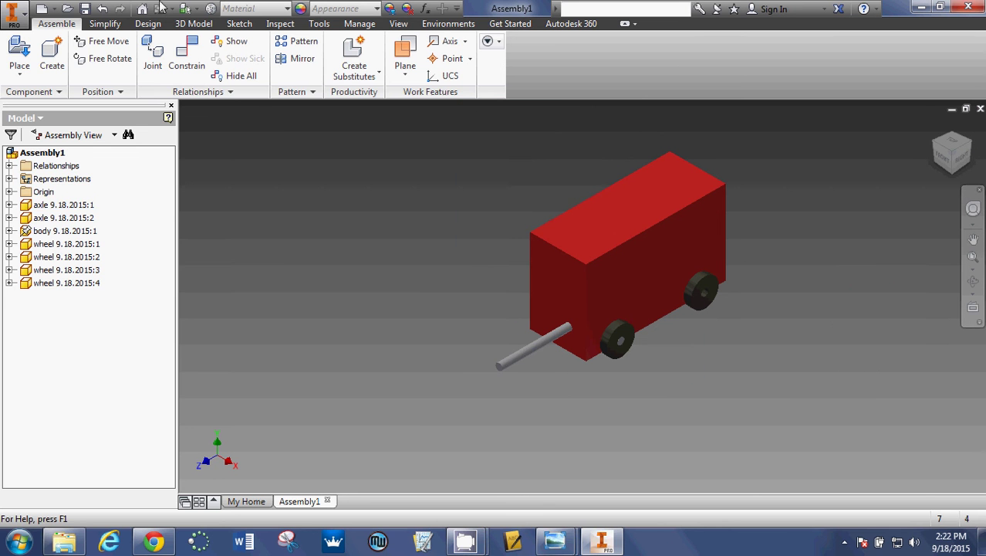
Mate the spare axle's centre axis to the rear wheel's hole.
left_click(186, 60)
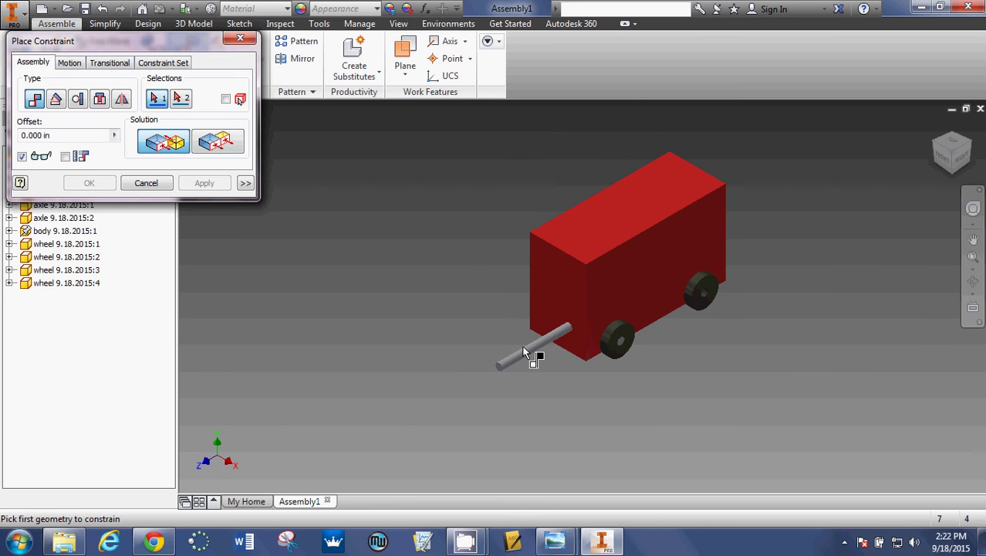
left_click(531, 355)
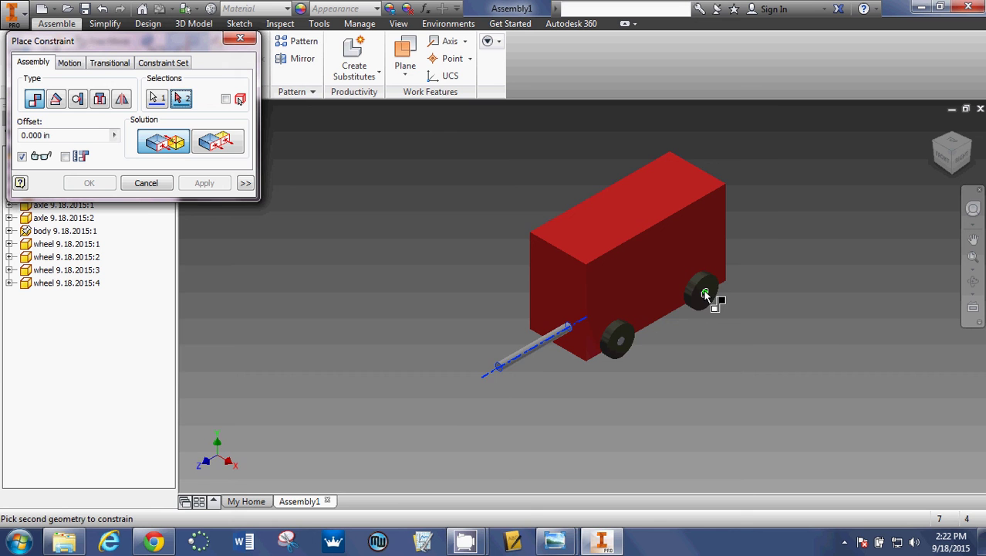
scroll(705, 295, "up", 5)
left_click(706, 292)
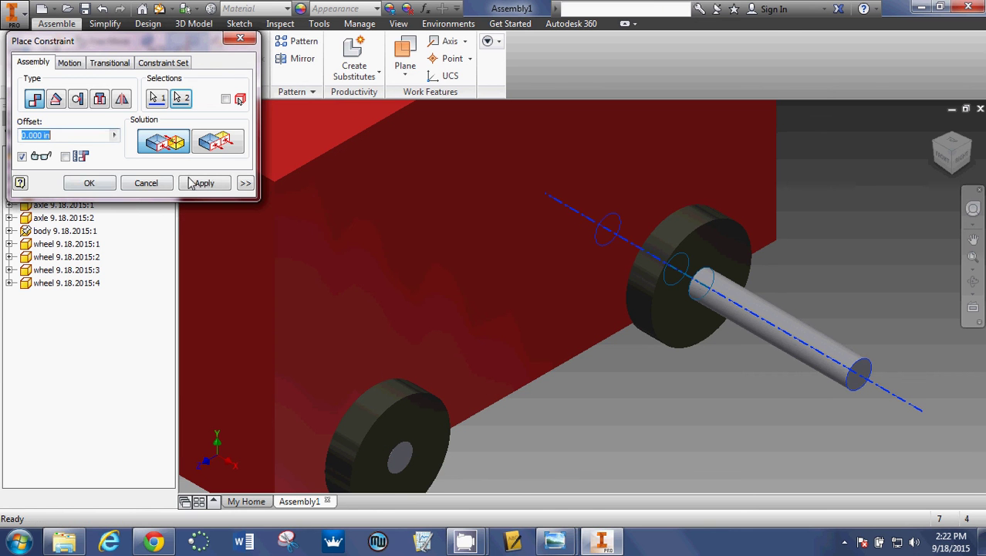
left_click(202, 183)
Make the second axle's end flush with the wheel's outer face.
left_click(229, 142)
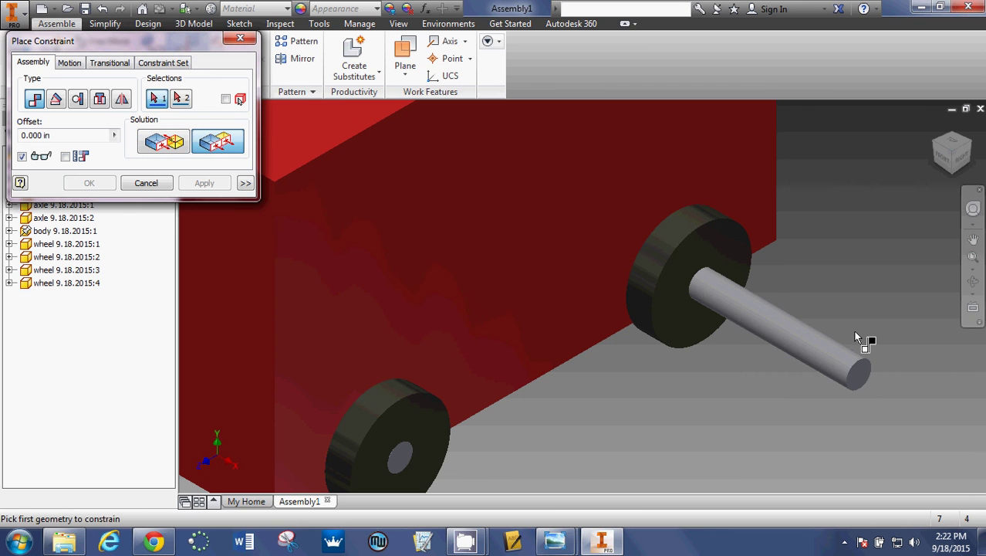
left_click(854, 331)
left_click(722, 256)
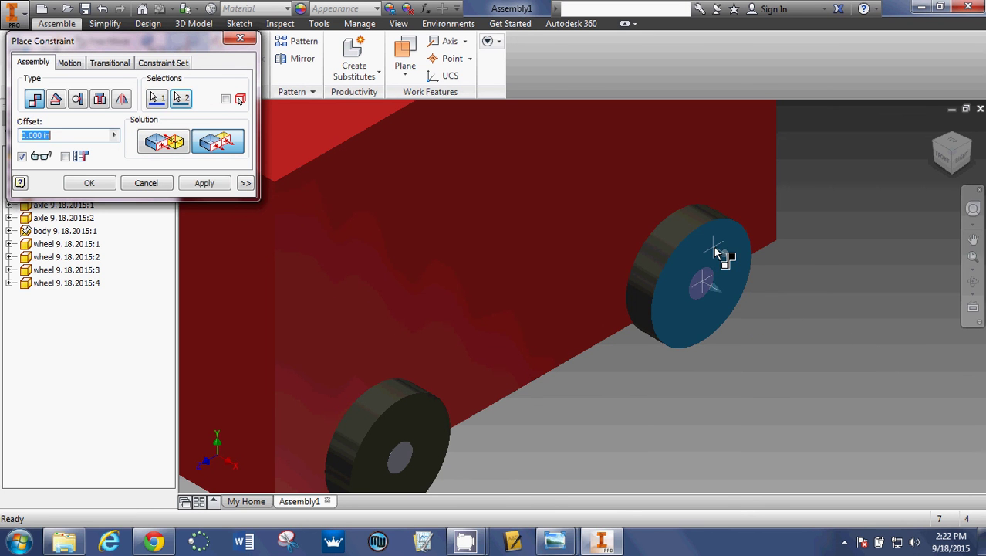
left_click(204, 183)
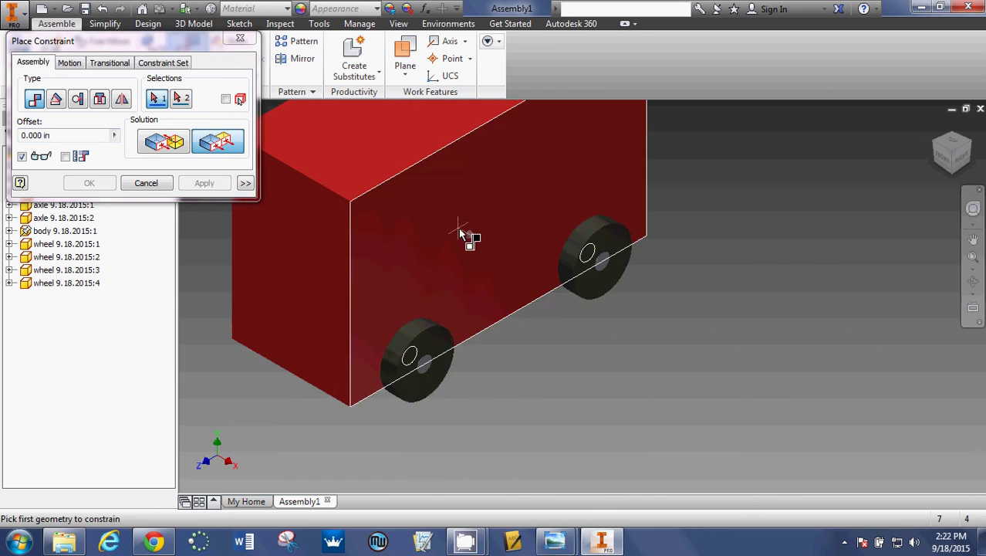
Save the cart assembly to the Desktop as 'car assembly 9.18' using Save As.
key("Escape")
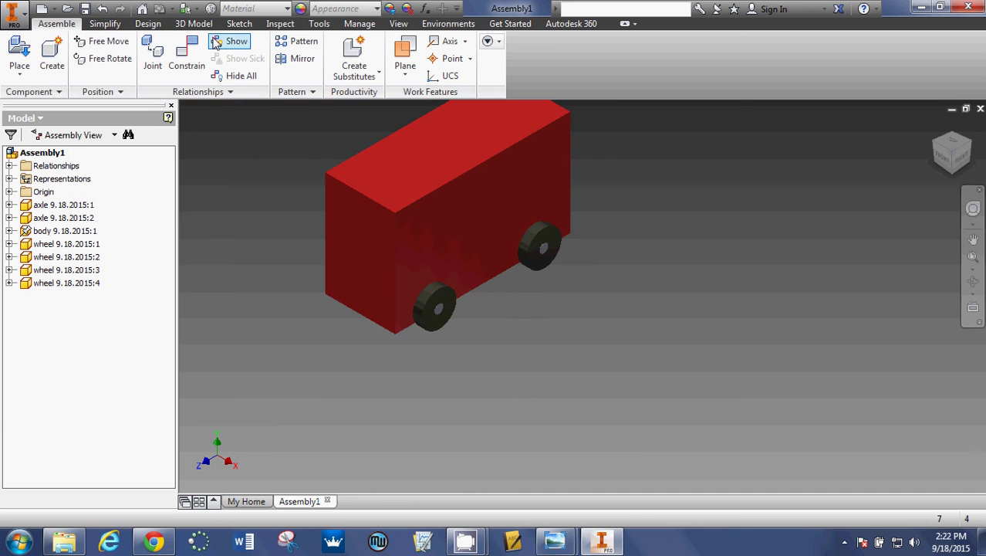
left_click(16, 11)
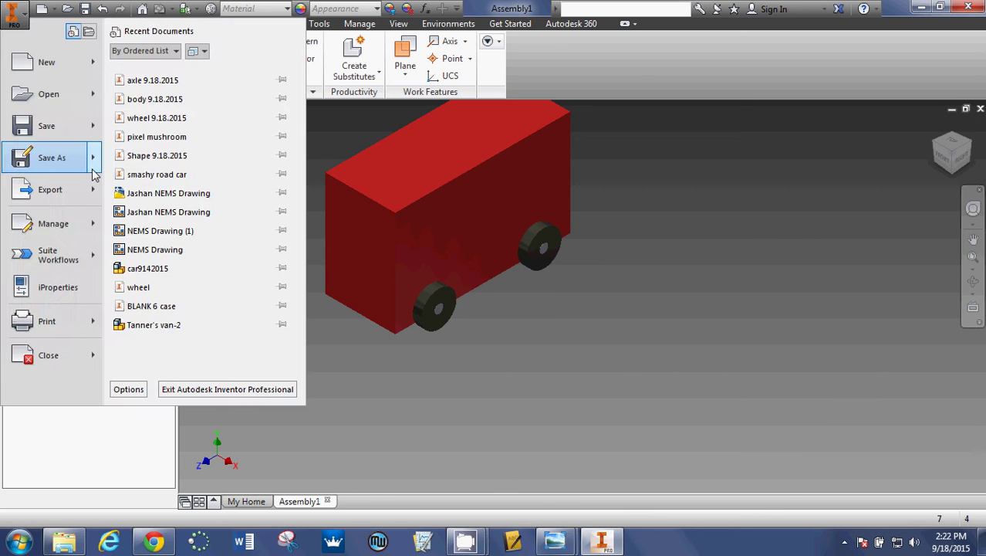
left_click(85, 167)
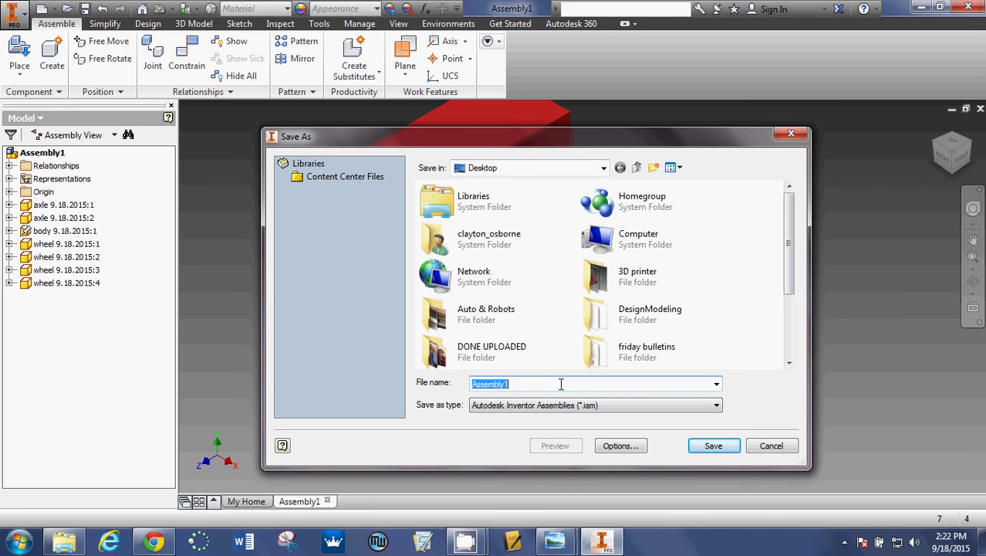
type("car assembly 9.18")
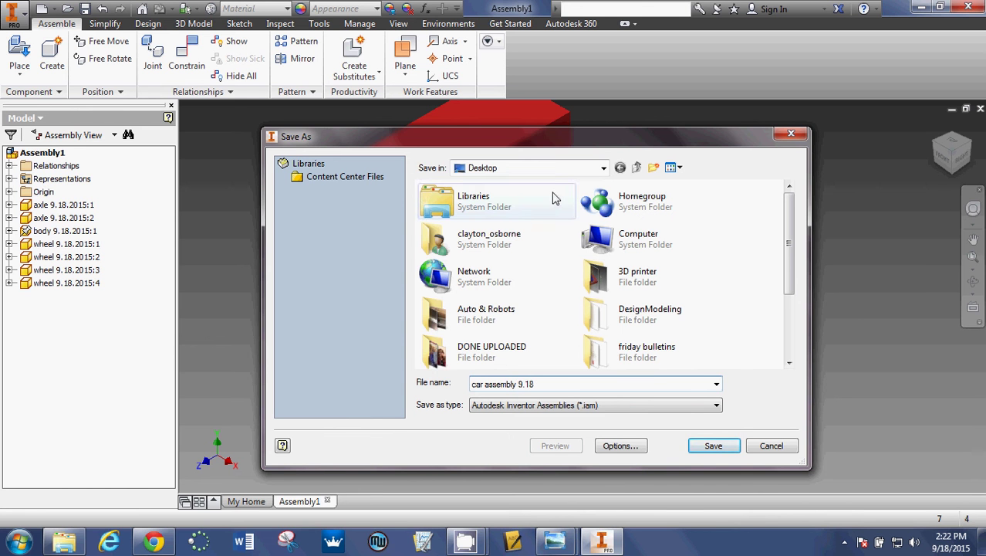
left_click(711, 445)
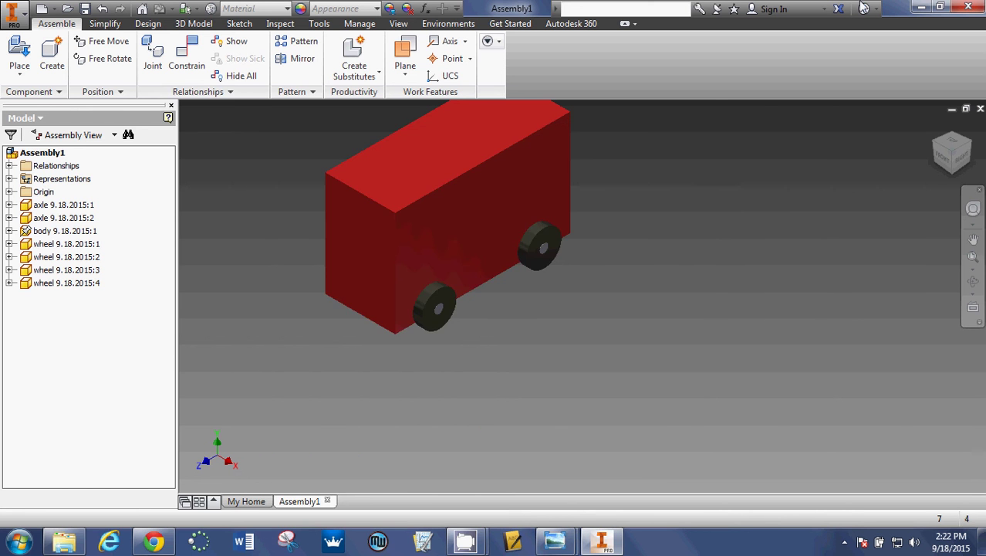